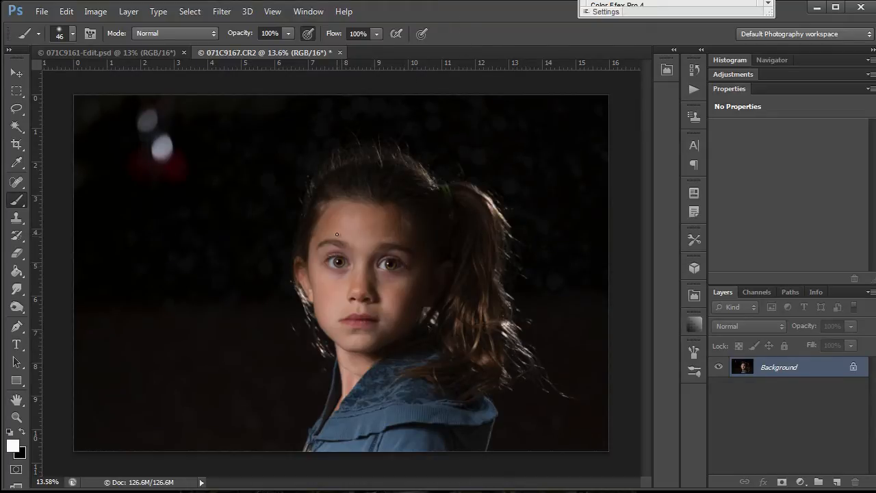
Step: Examine the skin texture on the girl's shadow-side cheek at close magnification
left_click(13, 74)
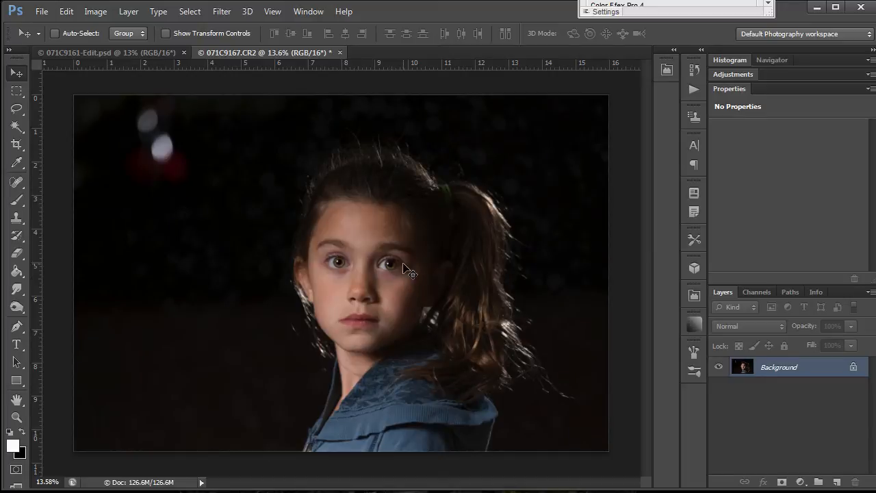
key("z")
left_click_drag(391, 250, 469, 251)
key("space")
left_click_drag(417, 381, 317, 312)
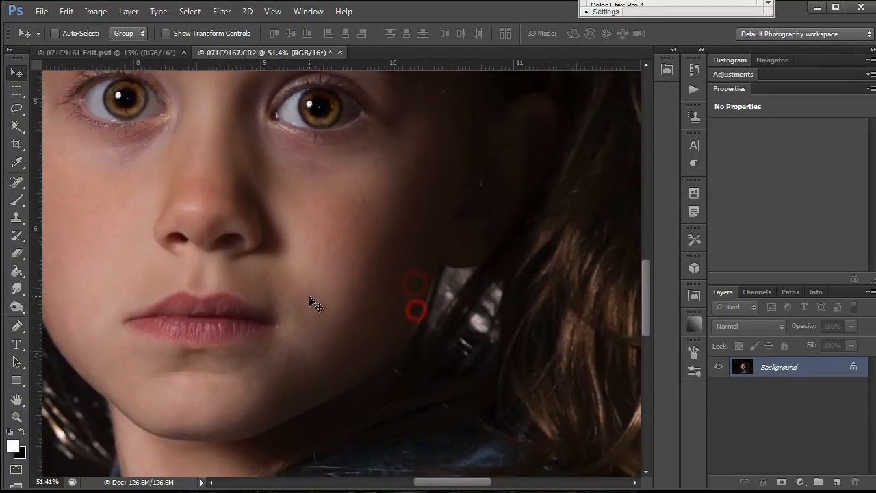
key("z")
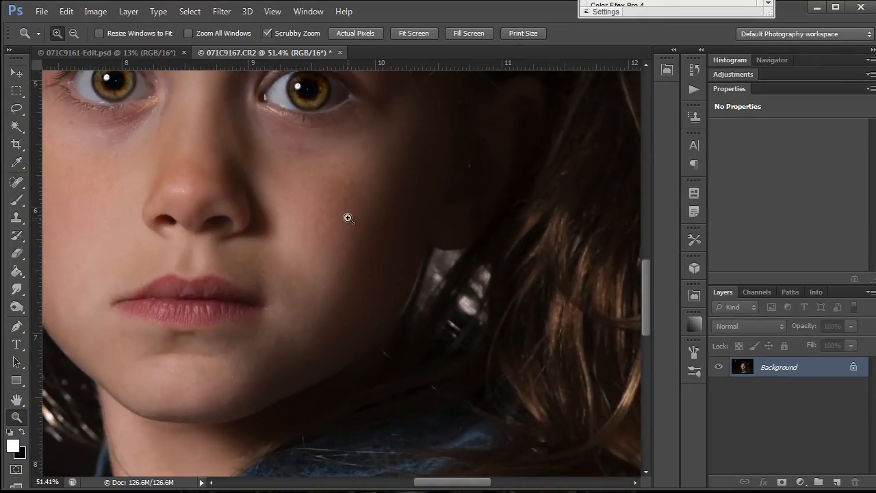
left_click_drag(348, 217, 397, 217)
key("v")
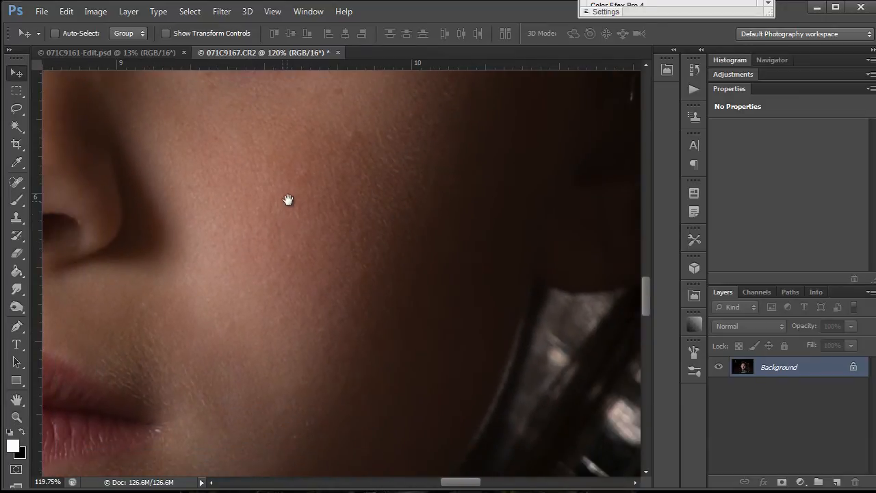
left_click_drag(289, 195, 308, 271)
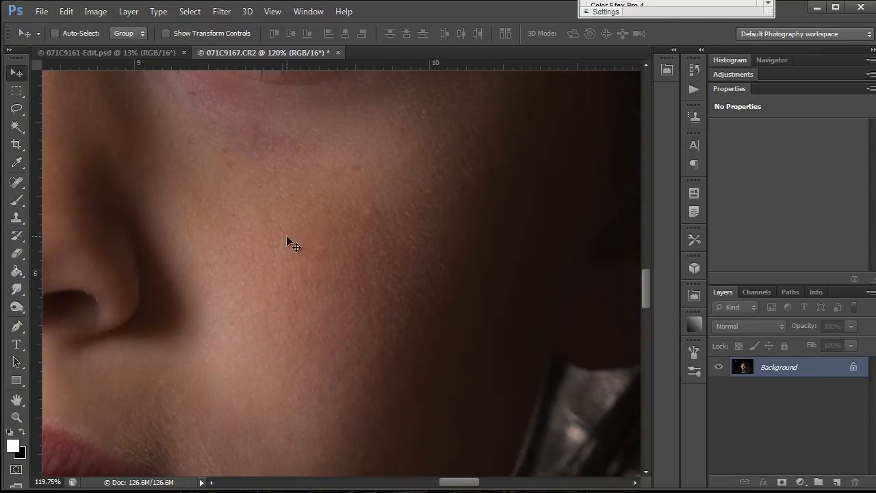
key("z")
left_click_drag(321, 273, 372, 235)
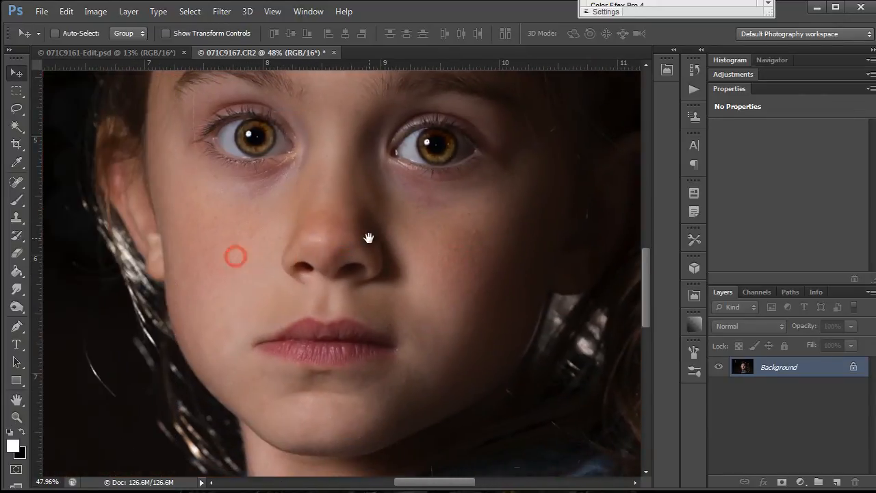
Step: Start the Imagenomic Portraiture filter on the Background layer and enlarge its before/after preview on the face
left_click(221, 12)
mouse_move(254, 287)
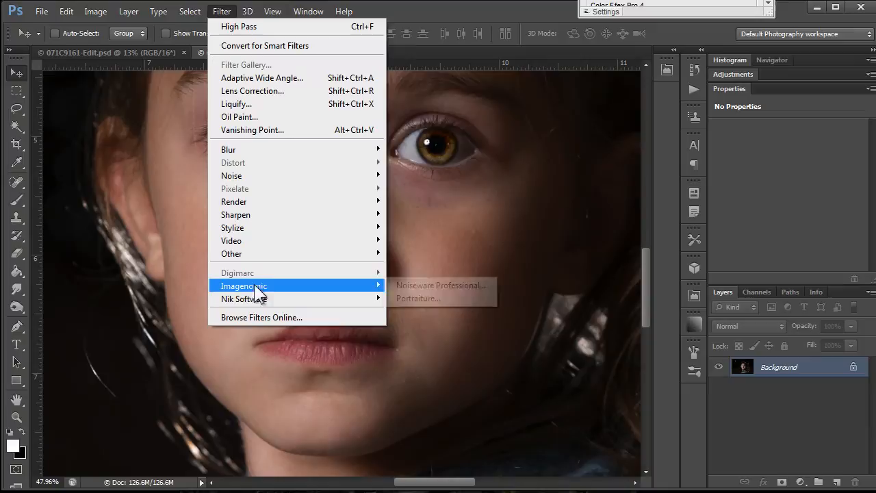
left_click(421, 297)
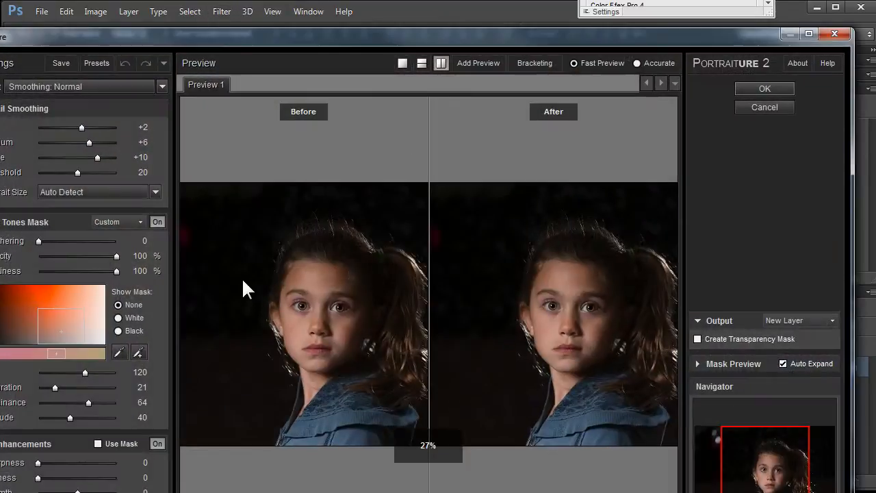
left_click_drag(392, 41, 426, 9)
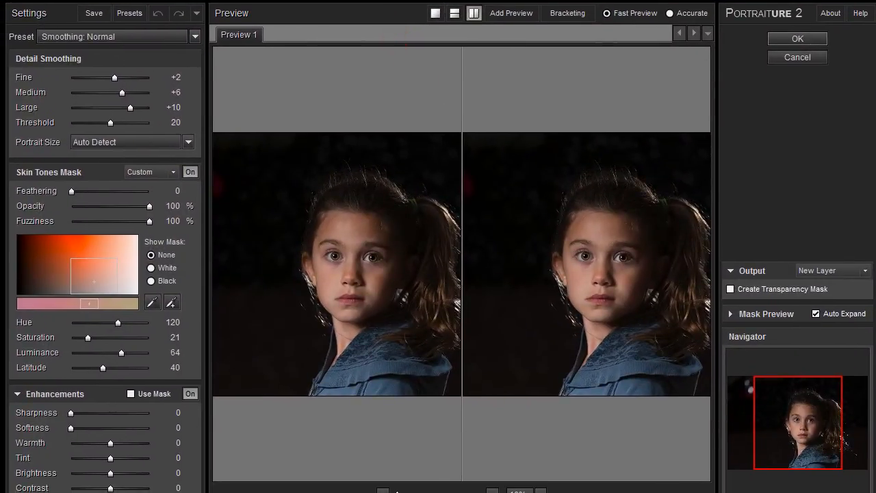
left_click(494, 491)
left_click(493, 491)
left_click_drag(577, 349, 525, 354)
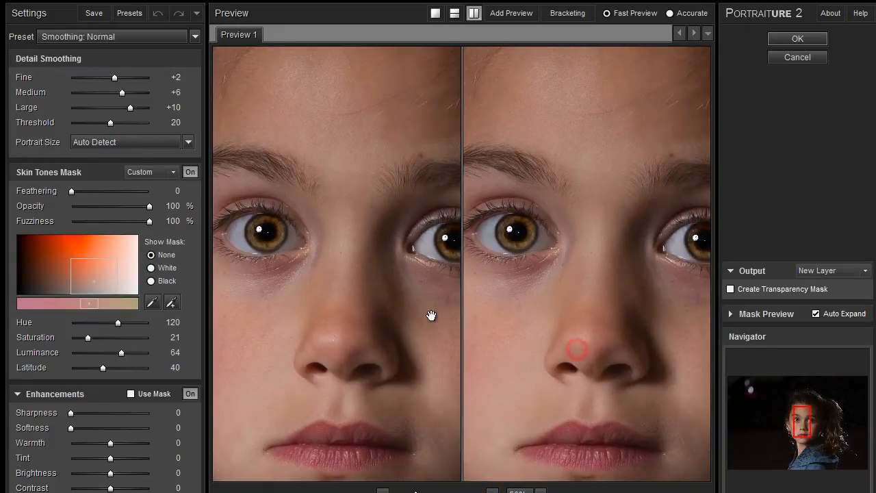
Step: Load Portraiture's Default preset and show the mask preview
left_click(195, 36)
left_click(102, 87)
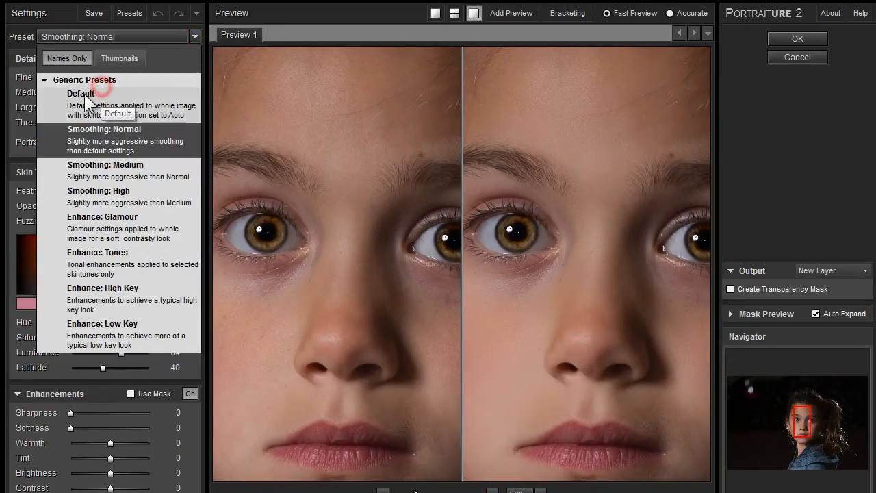
left_click_drag(563, 364, 514, 278)
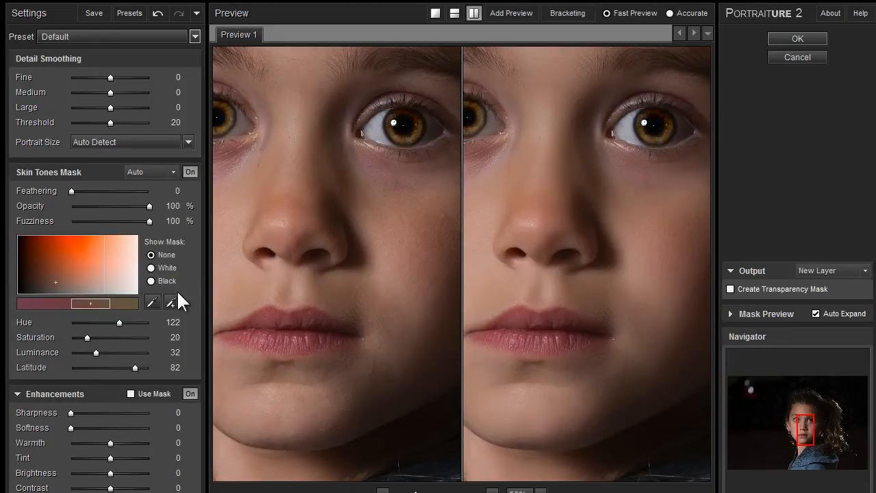
left_click(731, 314)
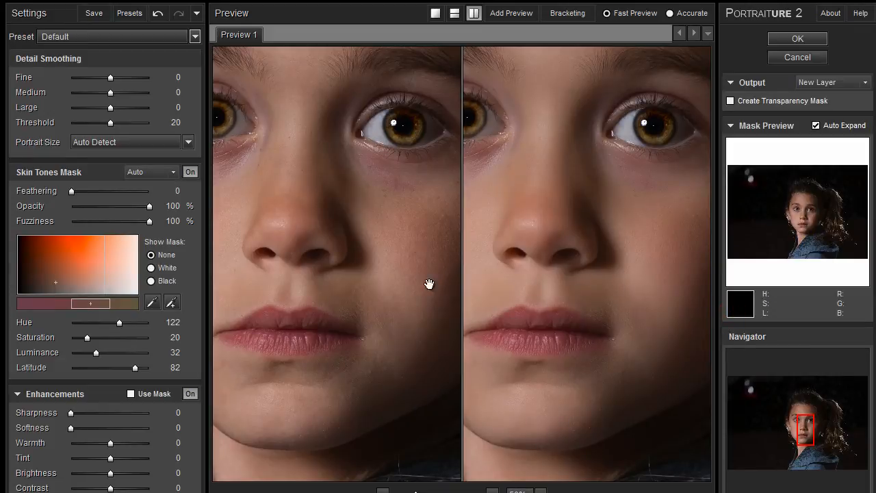
Step: Sample the skin tone from the cheek below the eye for the mask and apply the smoothing to a new layer
left_click(150, 303)
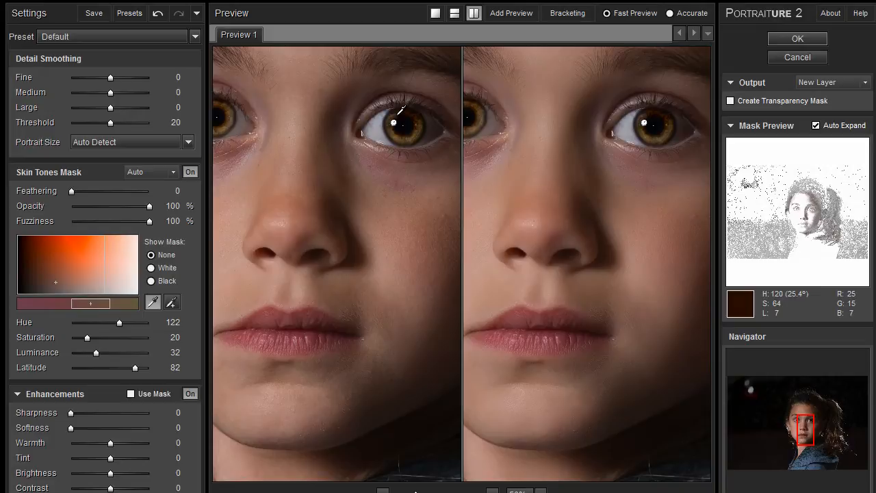
left_click(395, 240)
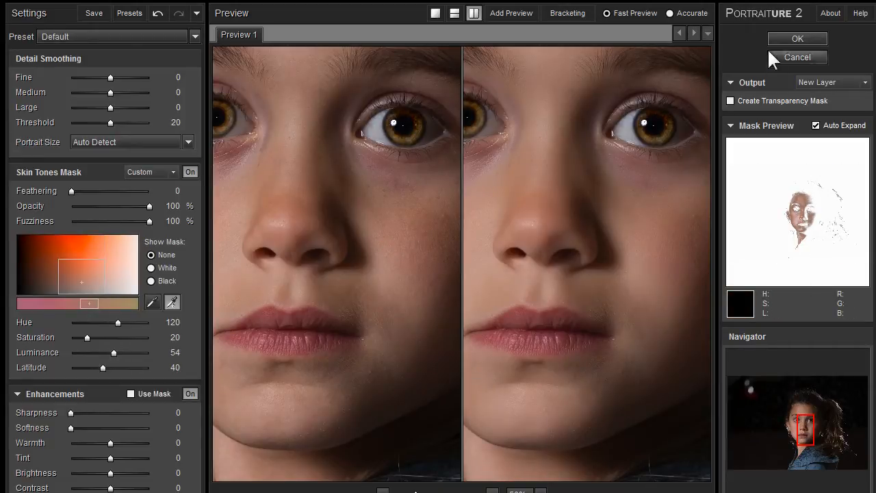
left_click(799, 38)
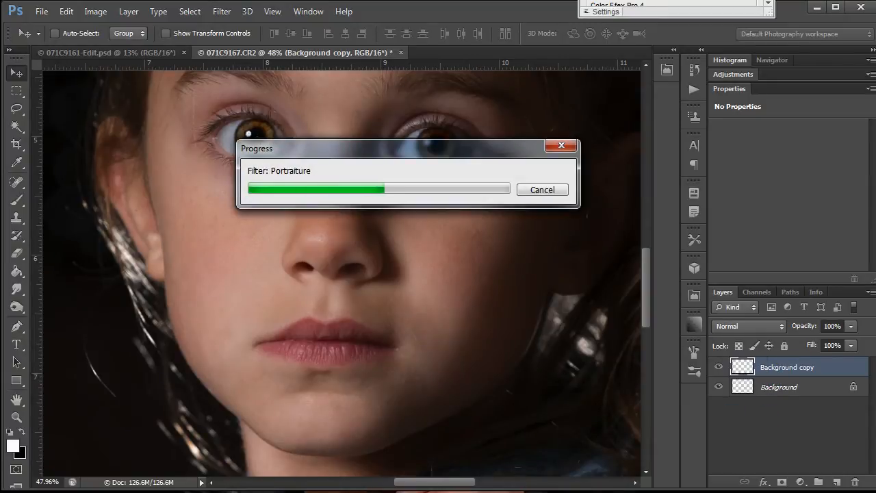
Step: Compare the cheek with the smoothed Background copy hidden and shown, and delete that copy
left_click(773, 387)
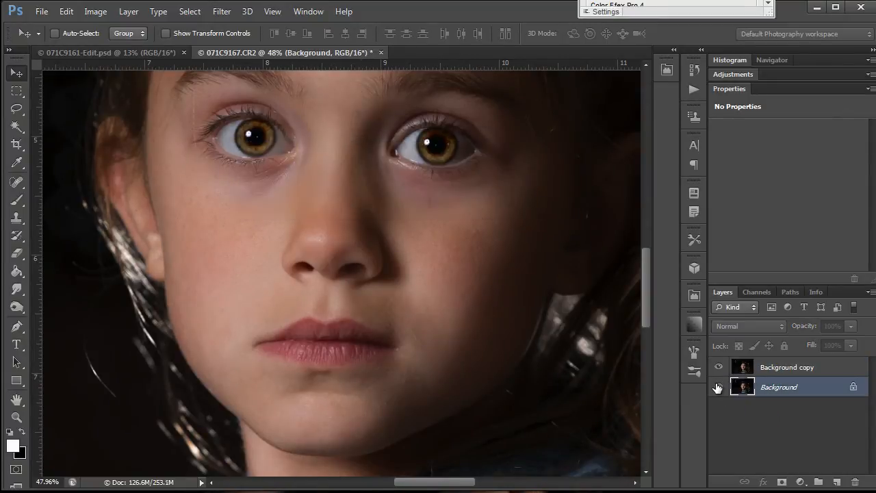
left_click(719, 368)
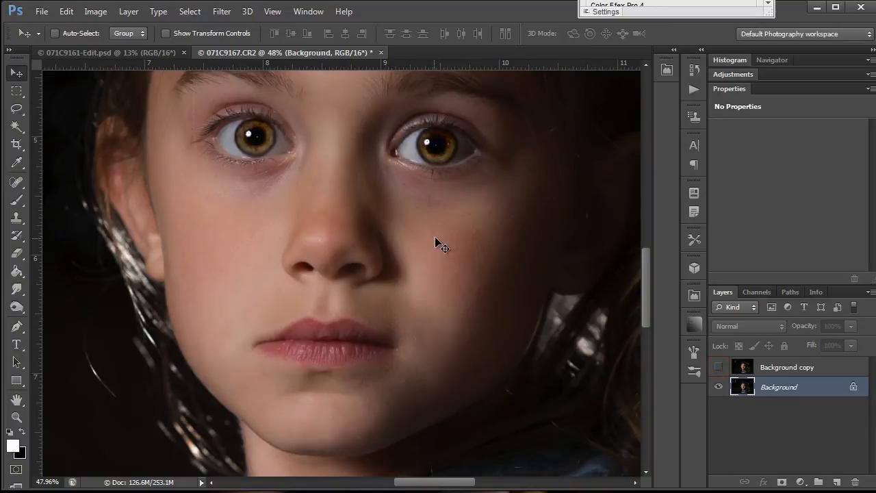
key("ctrl+space")
left_click_drag(443, 227, 503, 219)
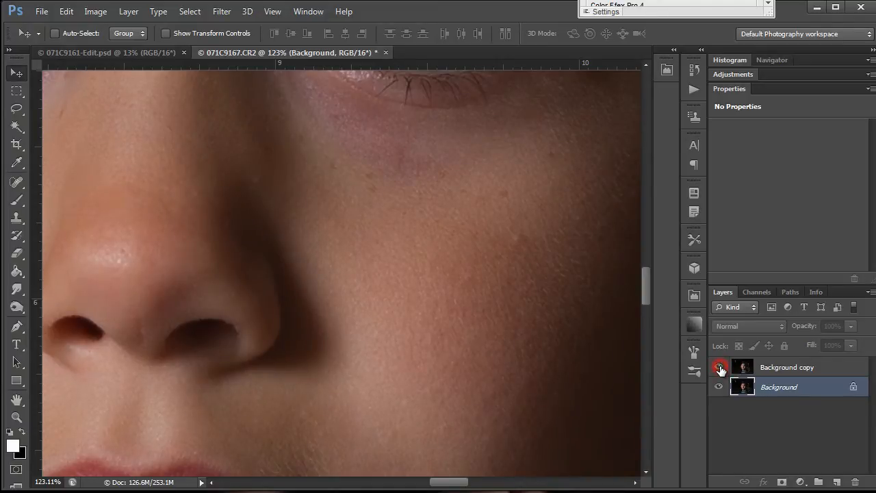
left_click(719, 369)
left_click(774, 370)
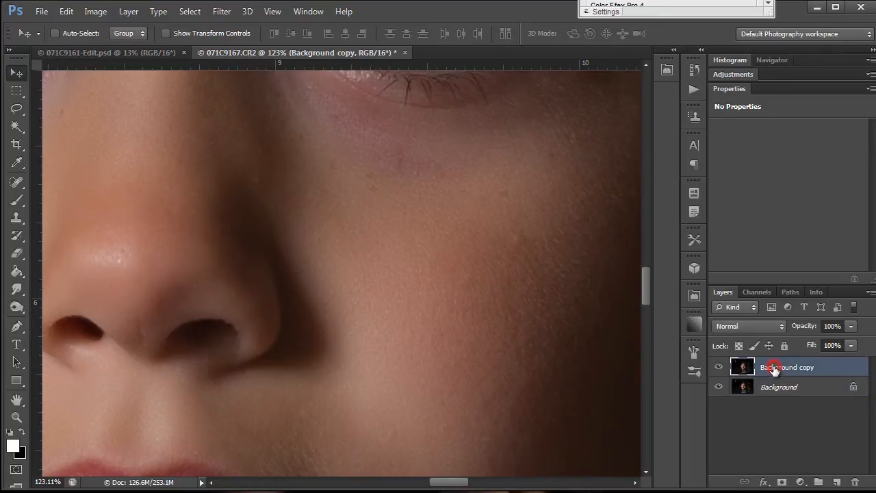
key("Delete")
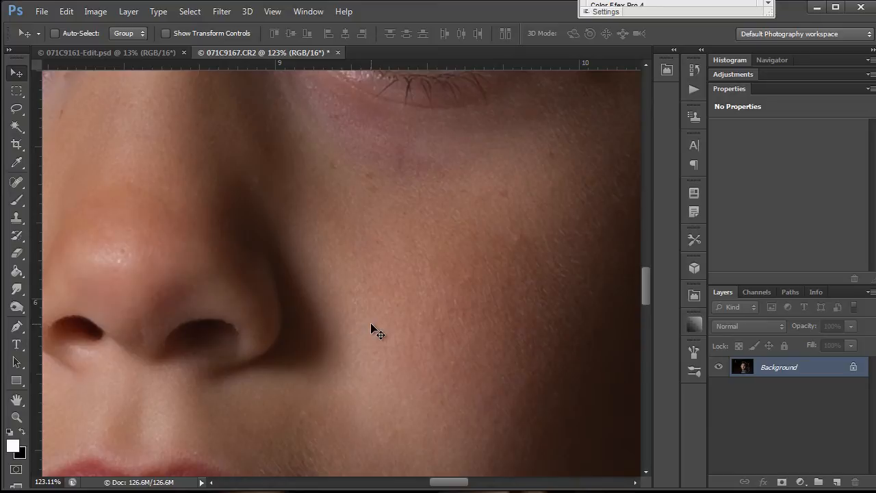
Step: Duplicate the Background layer, keeping the mouth and shadowed cheek in close view
left_click_drag(195, 267, 199, 303)
key("ctrl+space")
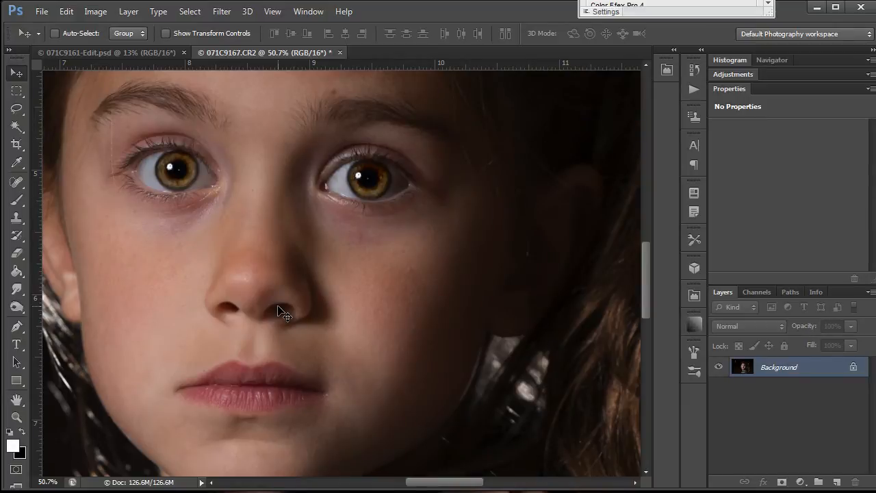
left_click_drag(311, 348, 431, 233)
key("ctrl+space")
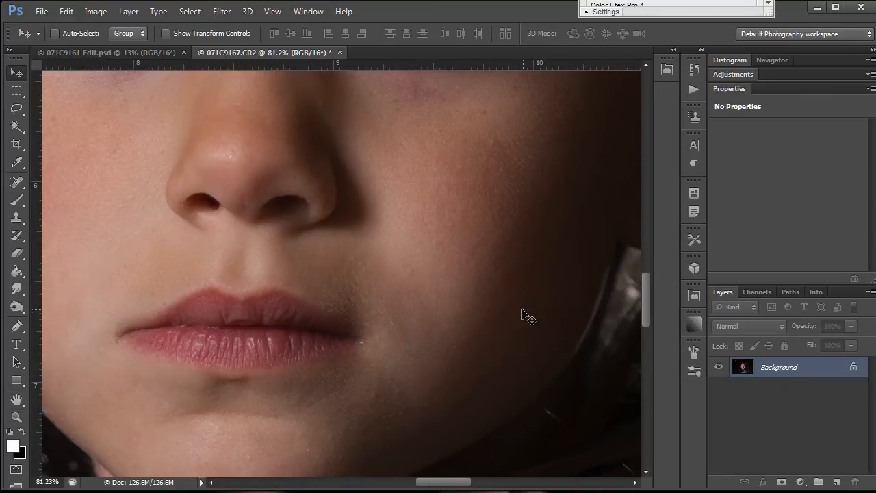
key("ctrl+space")
left_click_drag(416, 282, 434, 278)
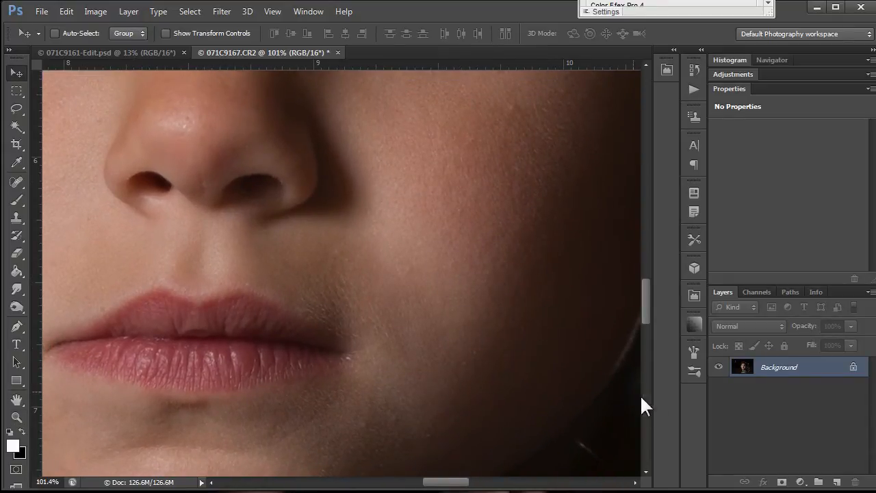
left_click(798, 367)
key("ctrl+j")
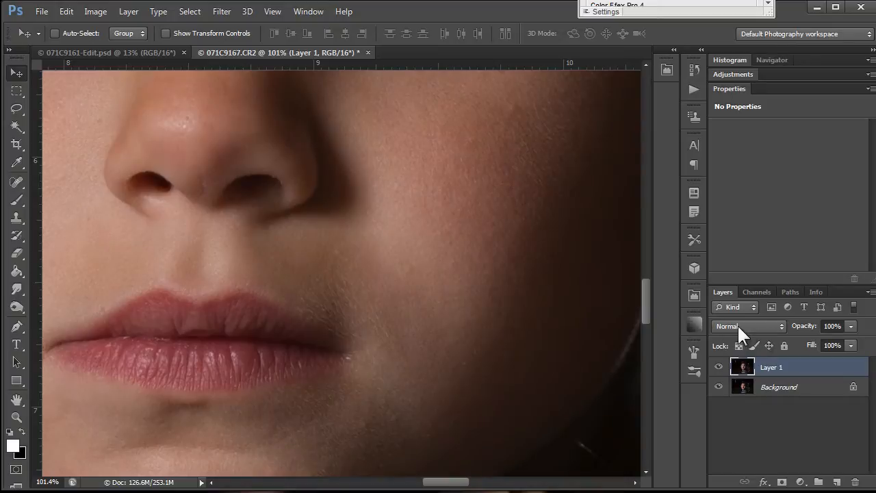
Step: Set Layer 1's blend mode to Soft Light and invert its colours
left_click(776, 325)
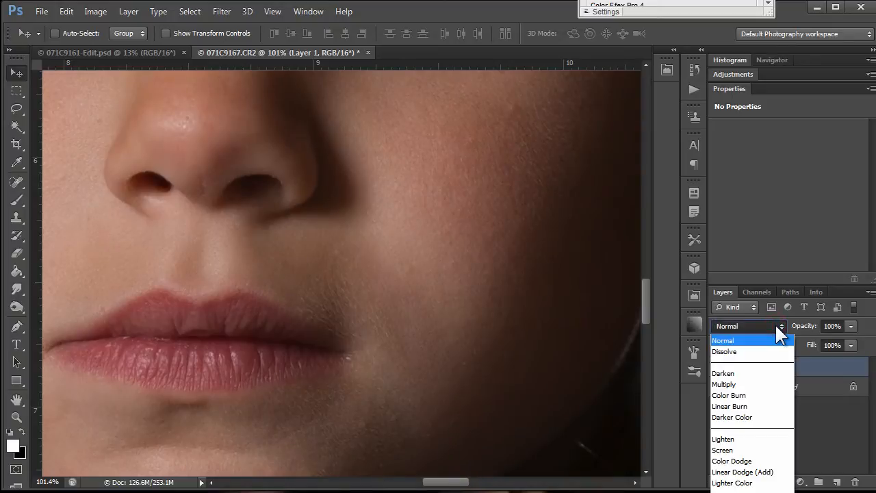
left_click(730, 492)
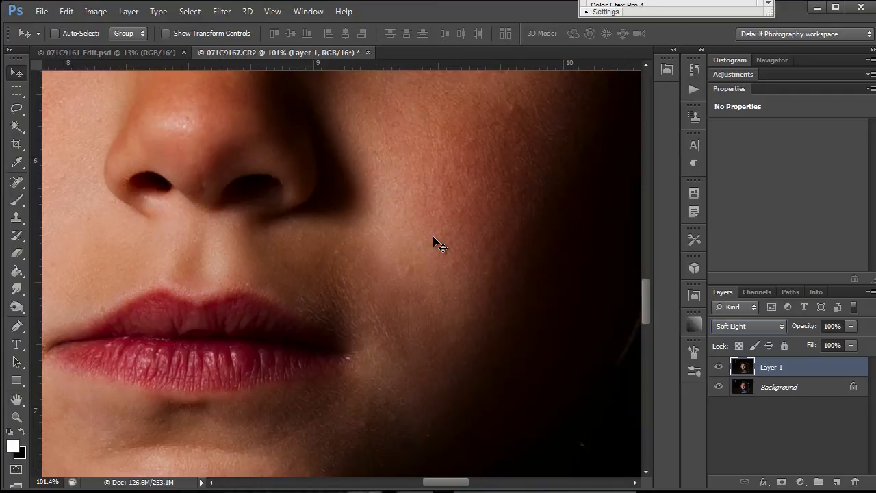
key("ctrl+i")
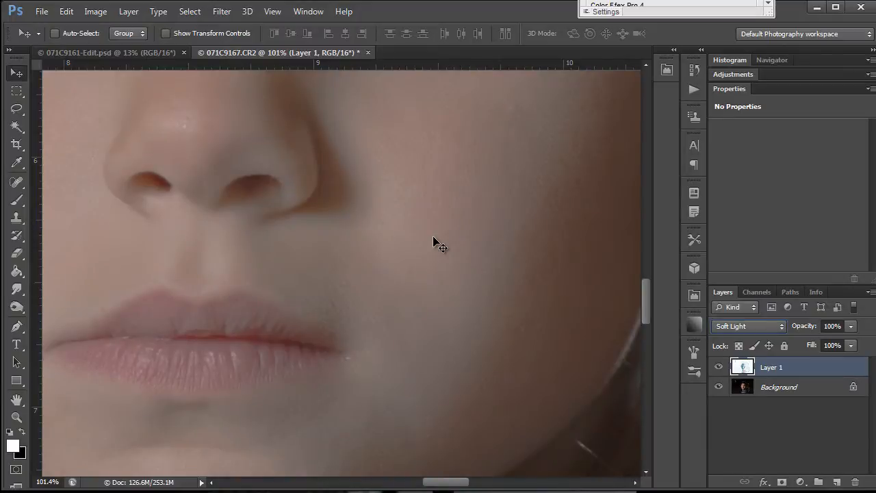
key("ctrl+i")
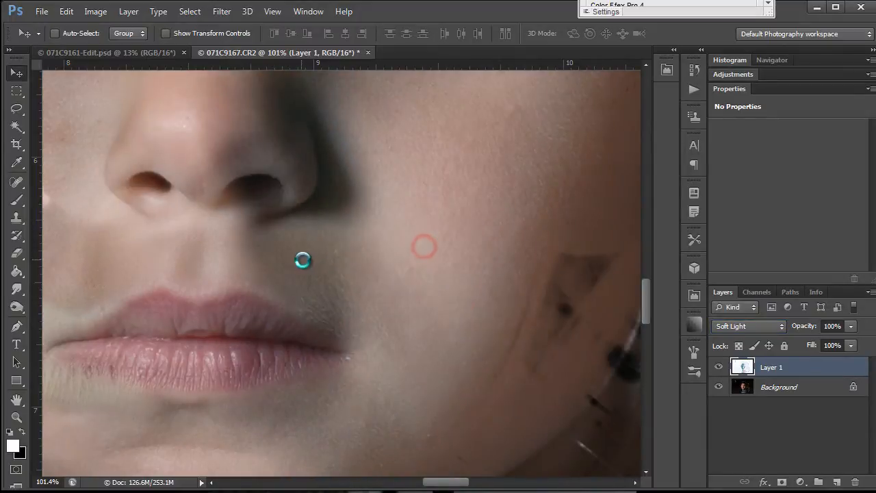
Step: Apply a High Pass filter with a radius of 19.6 pixels to the inverted Layer 1
key("z")
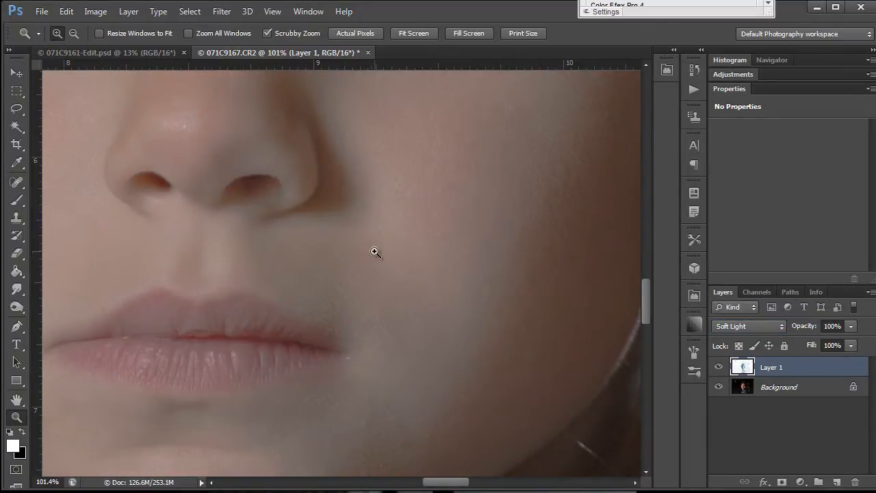
mouse_move(387, 245)
left_mouse_down()
mouse_move(280, 269)
mouse_move(283, 276)
left_mouse_up()
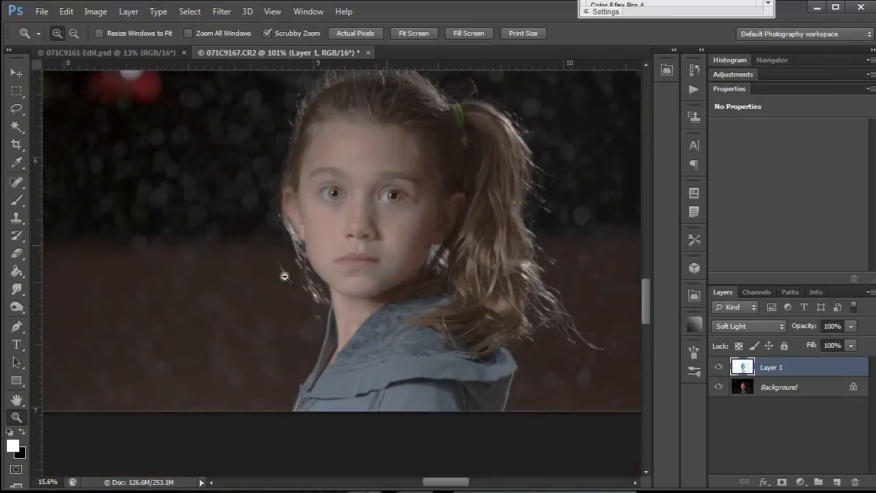
left_click_drag(374, 209, 384, 265)
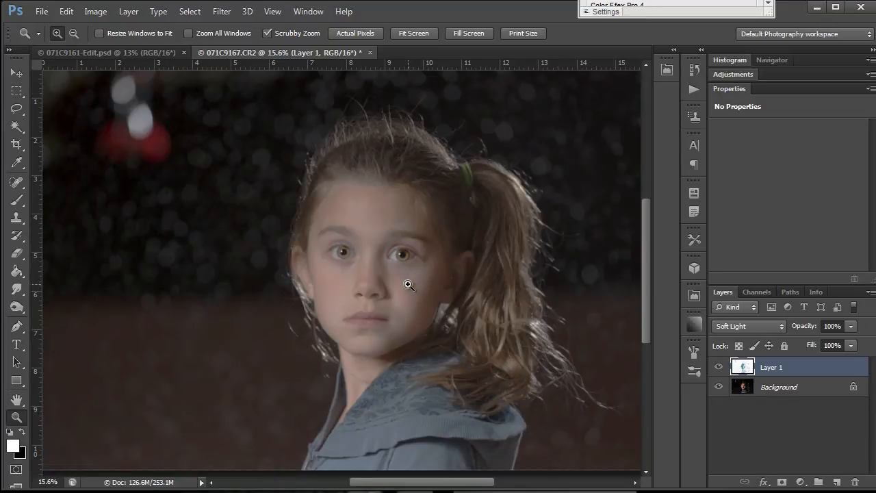
left_click_drag(408, 284, 461, 289)
left_click_drag(405, 320, 463, 249)
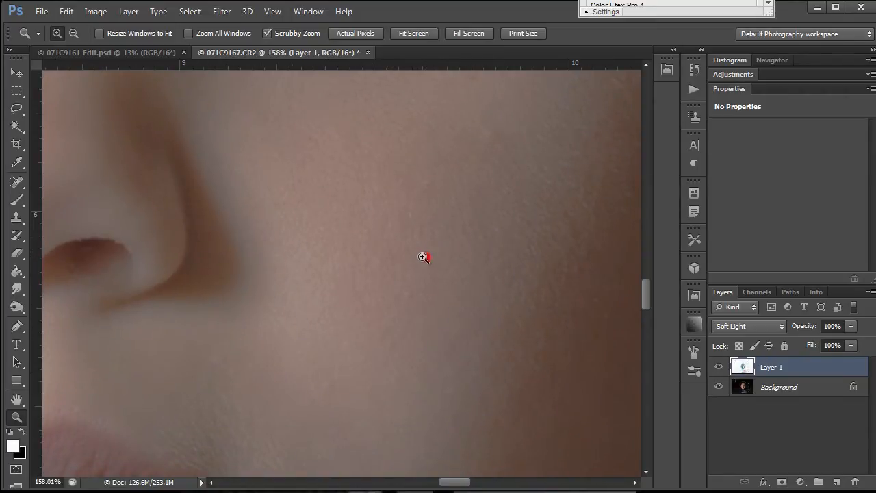
left_click_drag(422, 257, 399, 258)
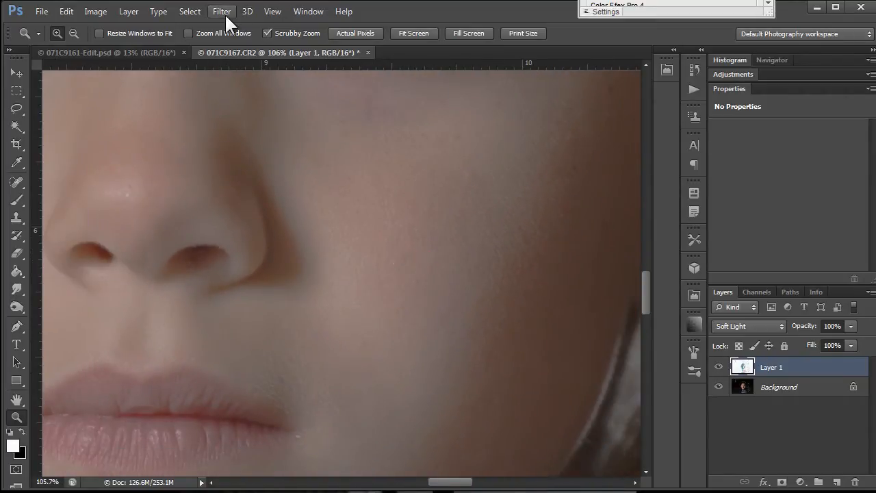
left_click(224, 13)
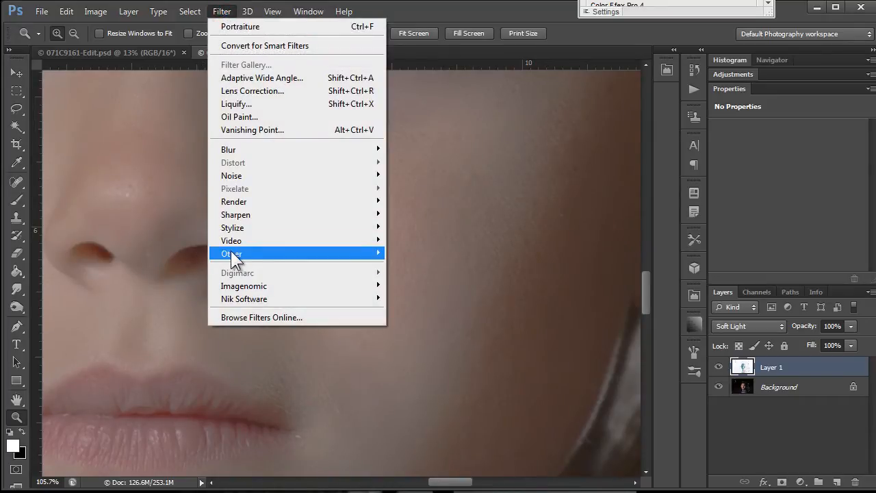
mouse_move(230, 251)
left_click(414, 269)
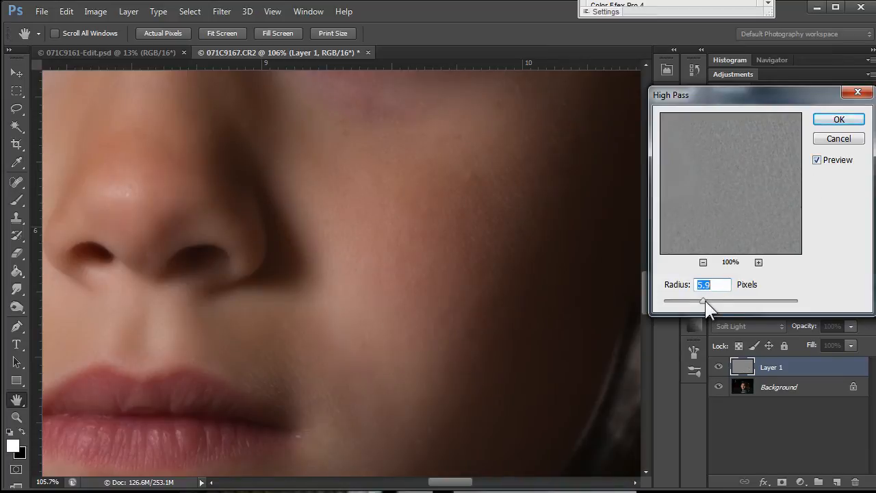
left_click_drag(706, 300, 787, 301)
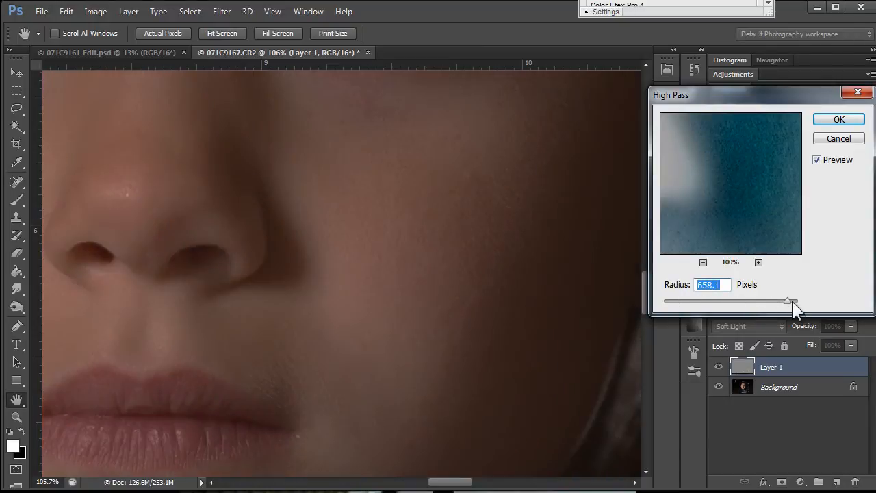
left_click_drag(788, 300, 720, 300)
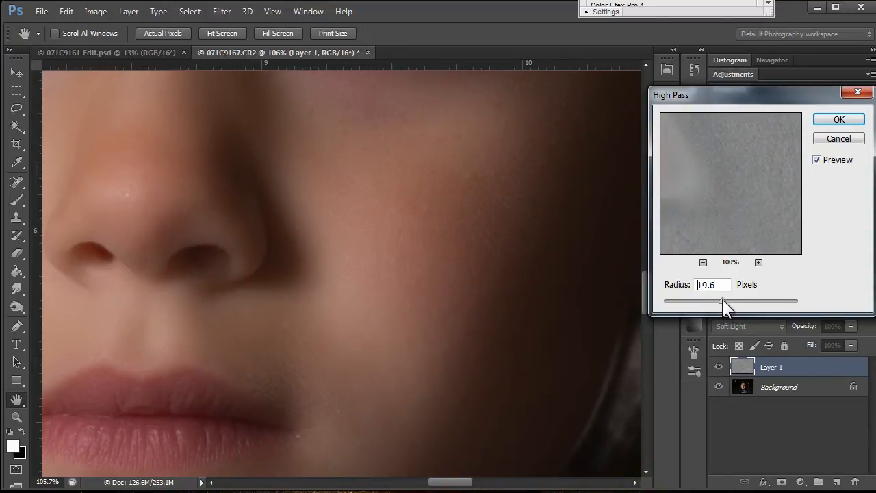
left_click(723, 302)
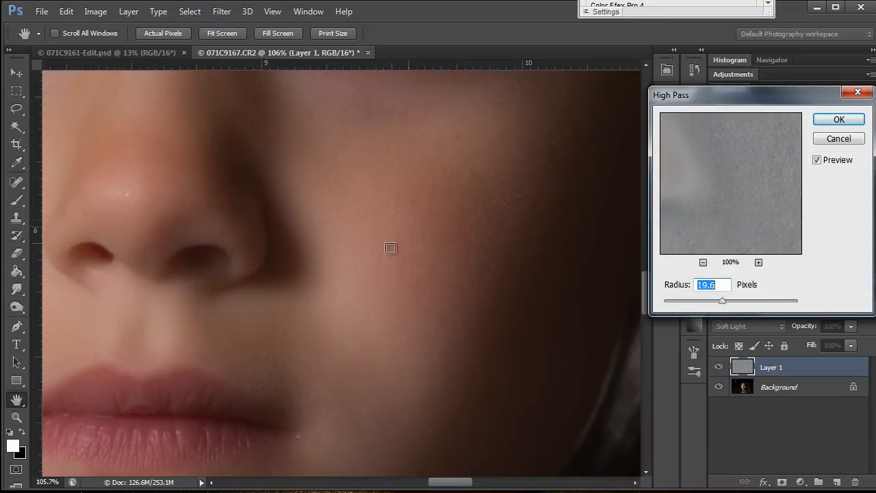
left_click(834, 120)
Step: Apply a Gaussian Blur with a radius of 3.5 pixels to Layer 1, comparing the skin with the preview off and on
key("z")
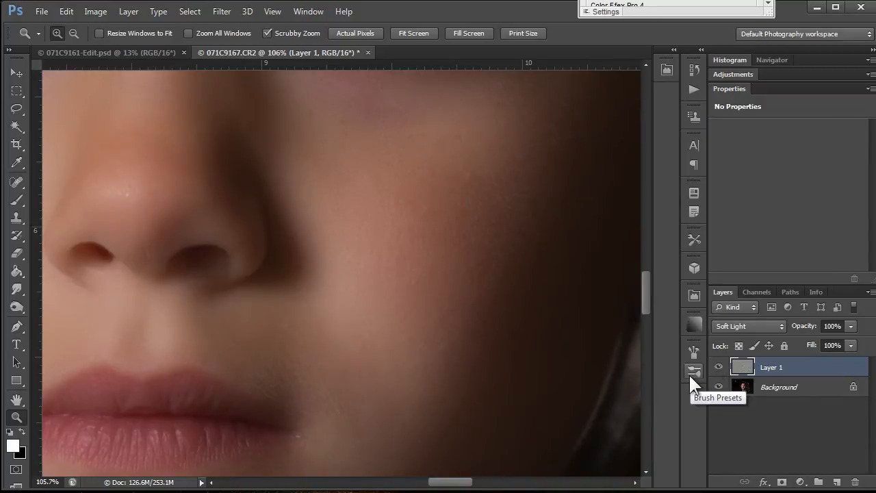
left_click(222, 12)
mouse_move(246, 150)
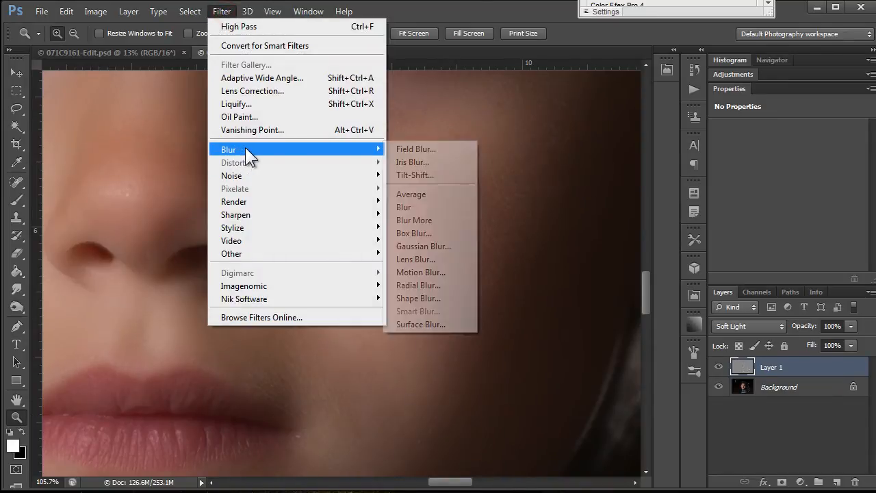
left_click(431, 247)
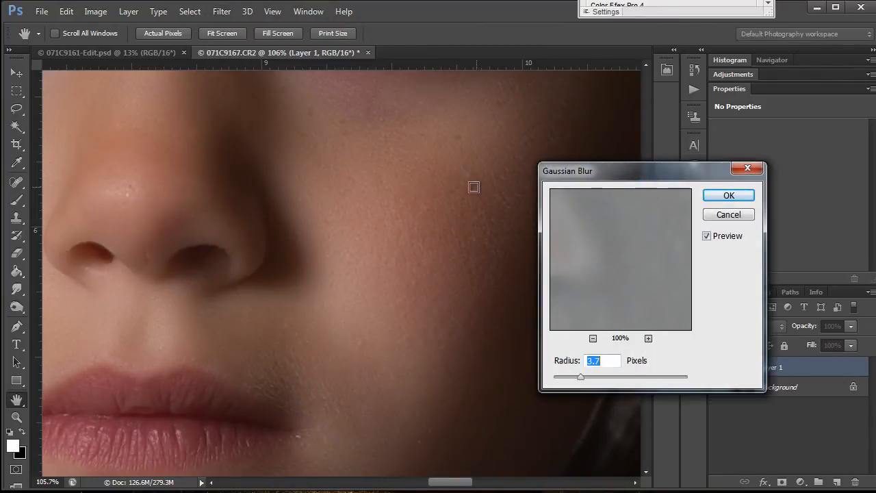
left_click(706, 236)
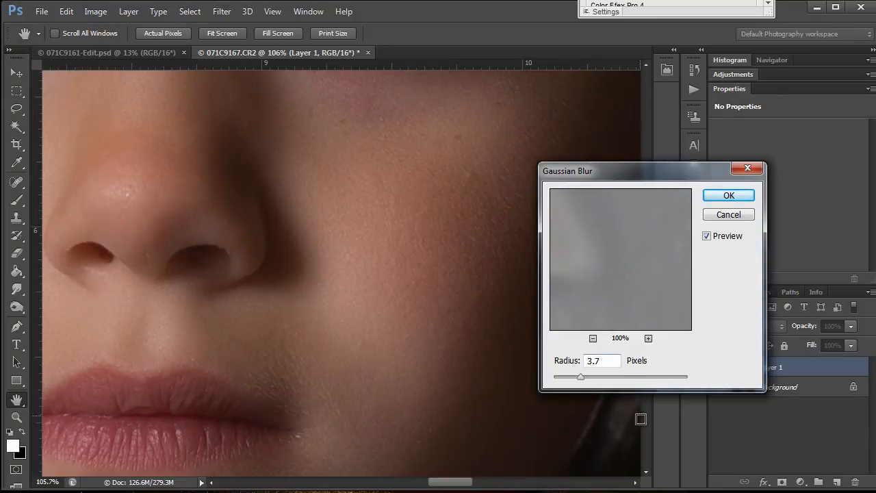
left_click_drag(580, 377, 578, 378)
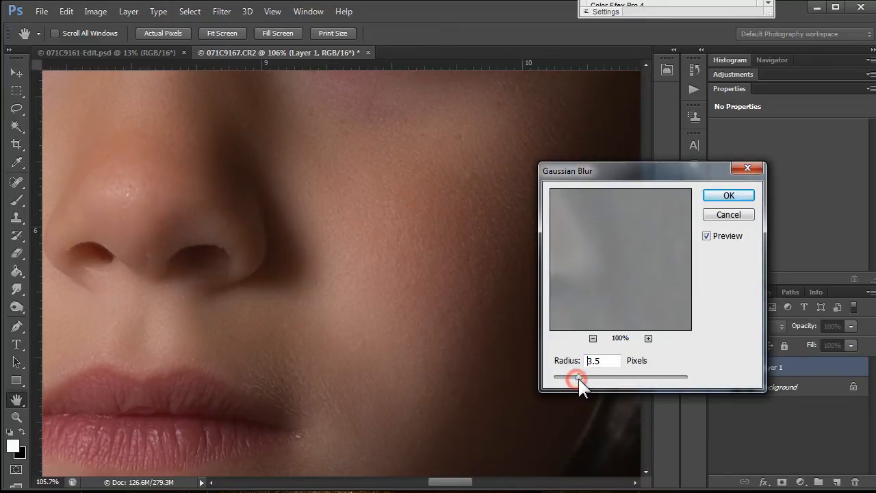
left_click(729, 197)
Step: Add a layer mask to Layer 1 and invert it to black with the whole face in view
key("z")
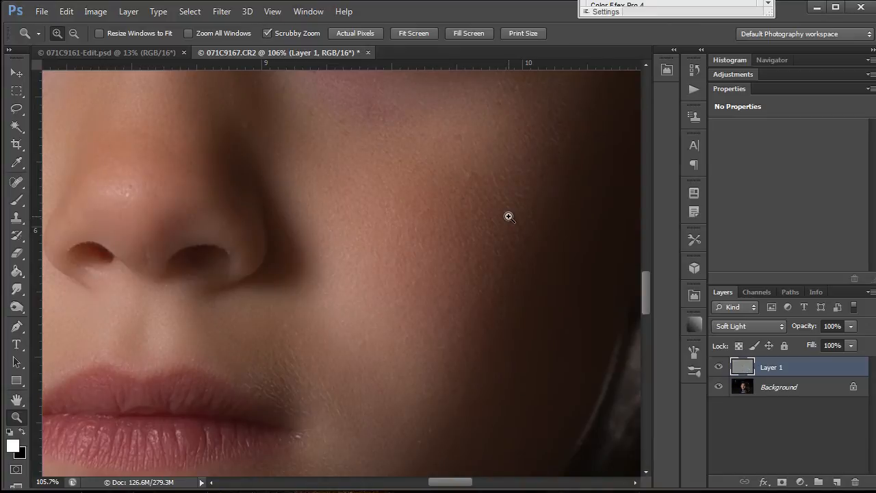
left_click_drag(415, 248, 339, 252)
left_click_drag(356, 215, 343, 300)
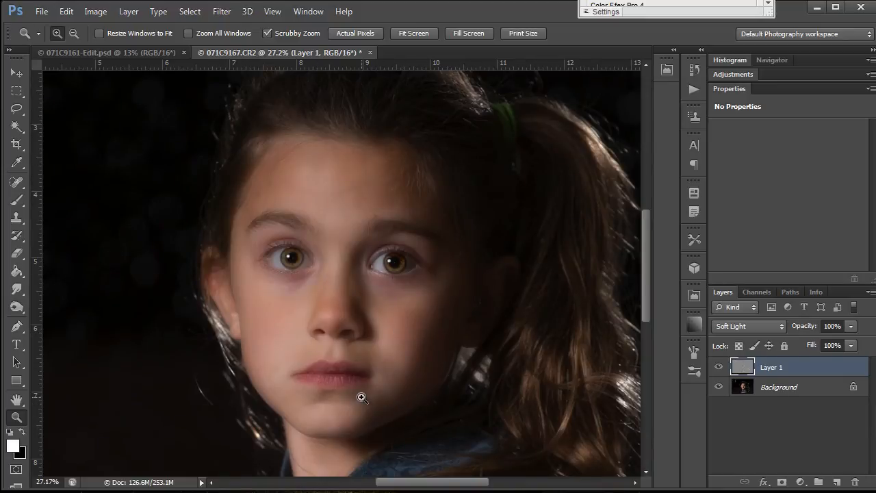
left_click(781, 483)
left_click(780, 367)
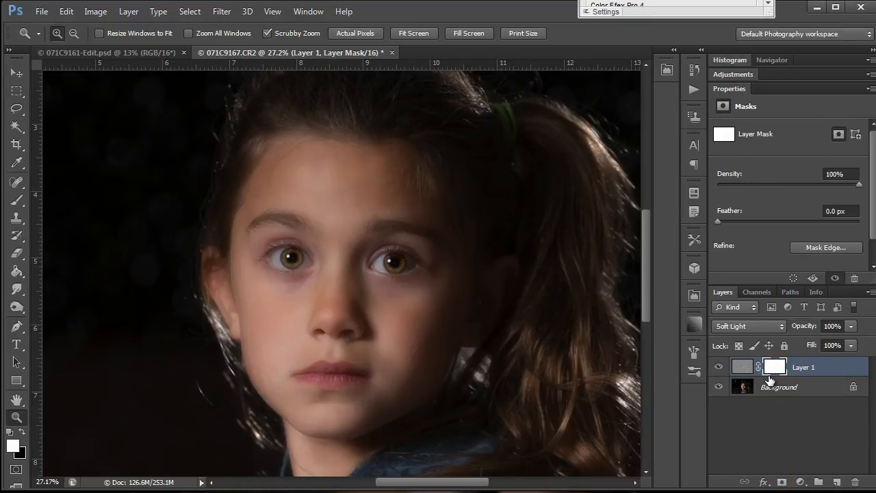
key("ctrl+i")
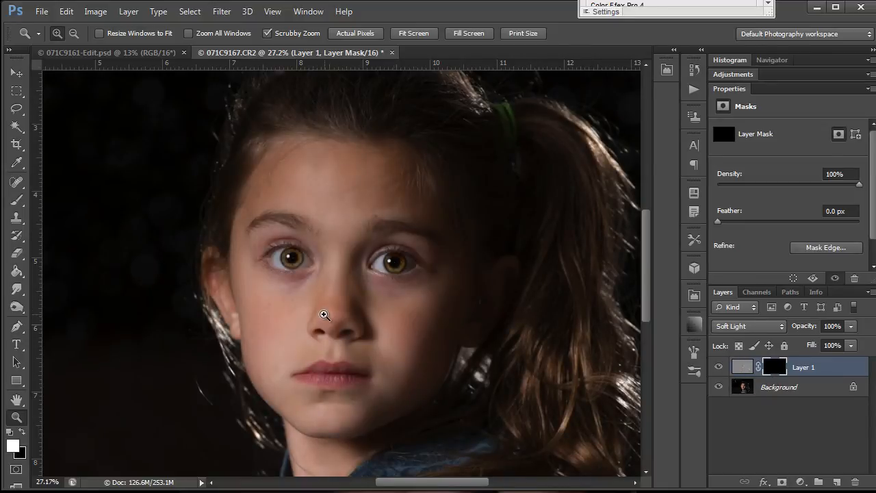
Step: Paint white on Layer 1's mask over the cheek beside the nose with an 87-pixel soft brush
left_click_drag(374, 308, 470, 305)
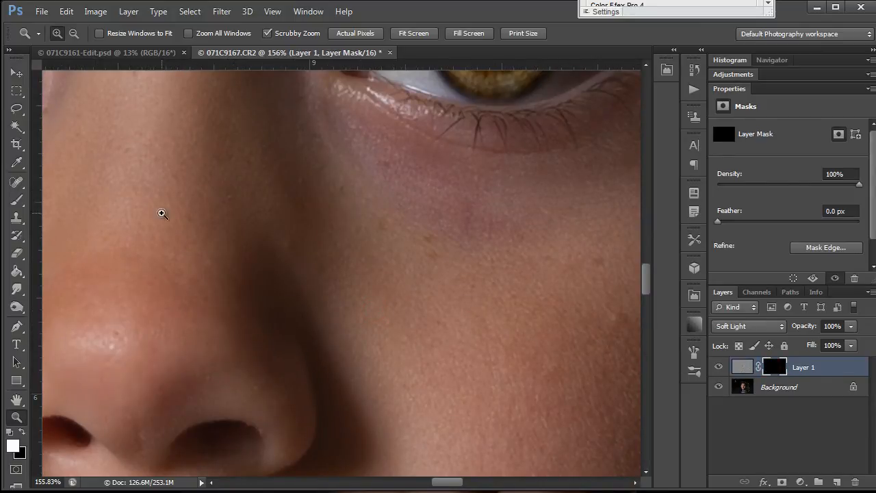
left_click(17, 200)
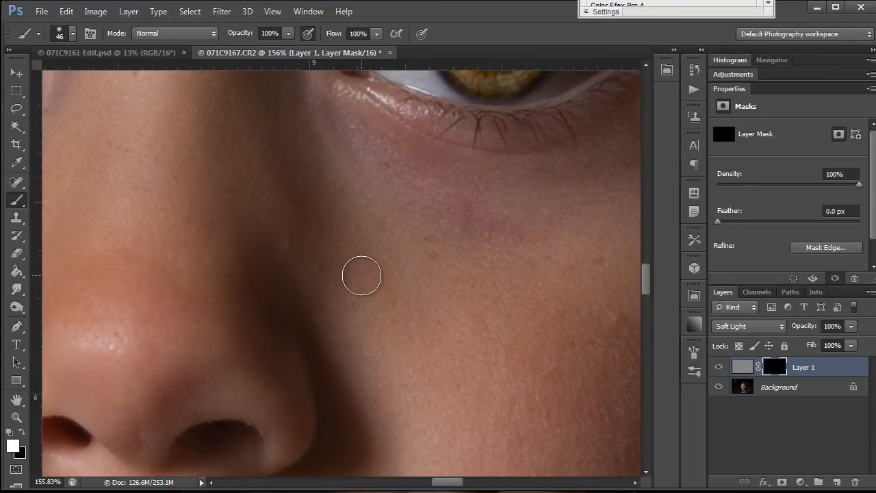
left_click_drag(372, 280, 385, 290)
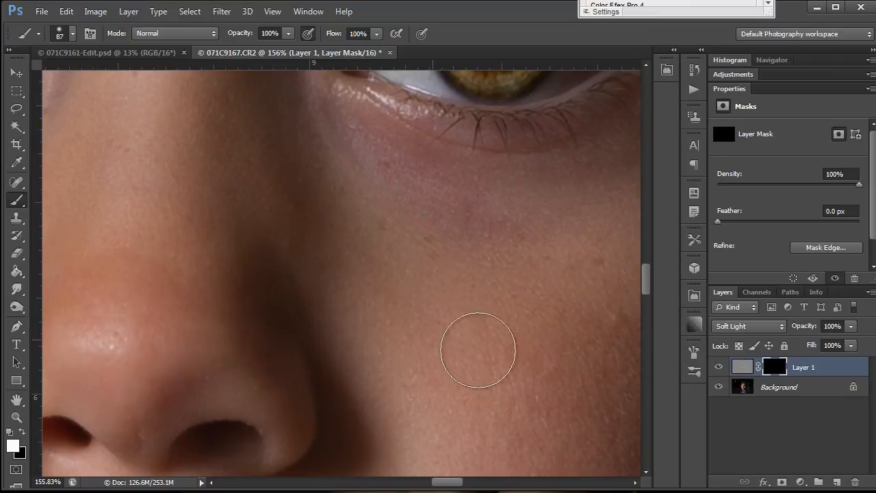
left_click_drag(366, 313, 546, 372)
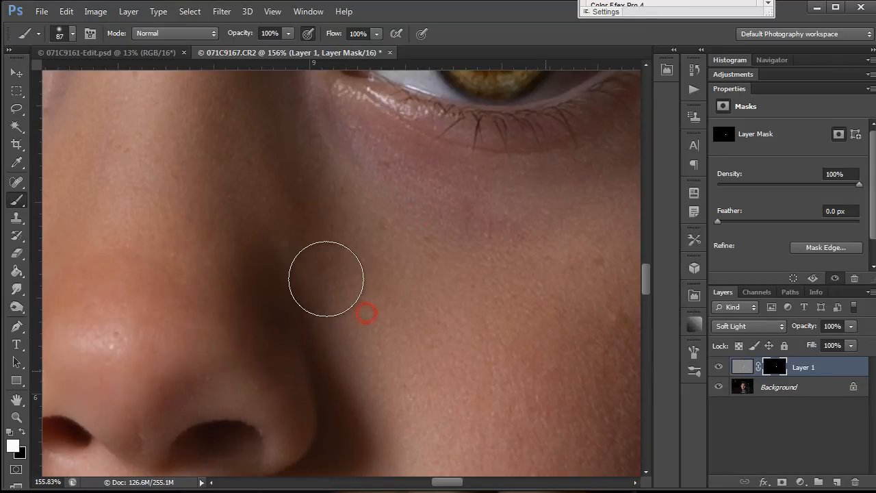
mouse_move(453, 285)
left_mouse_down()
mouse_move(200, 330)
mouse_move(210, 383)
left_mouse_up()
mouse_move(178, 323)
left_mouse_down()
mouse_move(254, 339)
mouse_move(266, 361)
left_mouse_up()
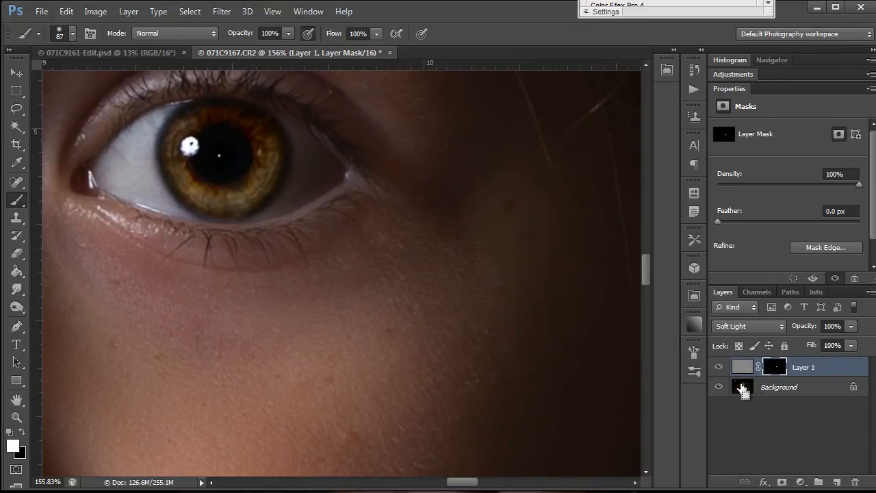
Step: Compare the face with Layer 1's mask disabled and enabled, and turn the mask completely white
left_click(768, 369, "shift")
left_click(767, 369, "shift")
key("ctrl+i")
mouse_move(288, 380)
left_mouse_down()
mouse_move(393, 375)
mouse_move(319, 381)
left_mouse_up()
key("ctrl+space")
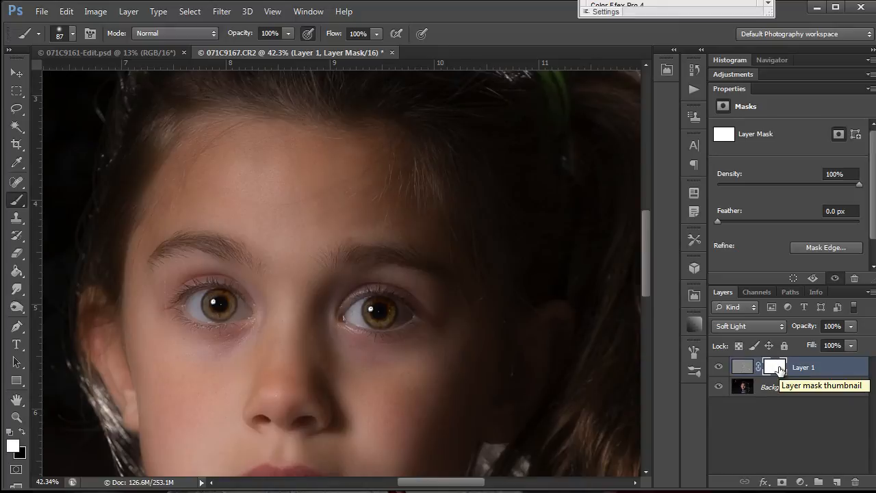
key("x")
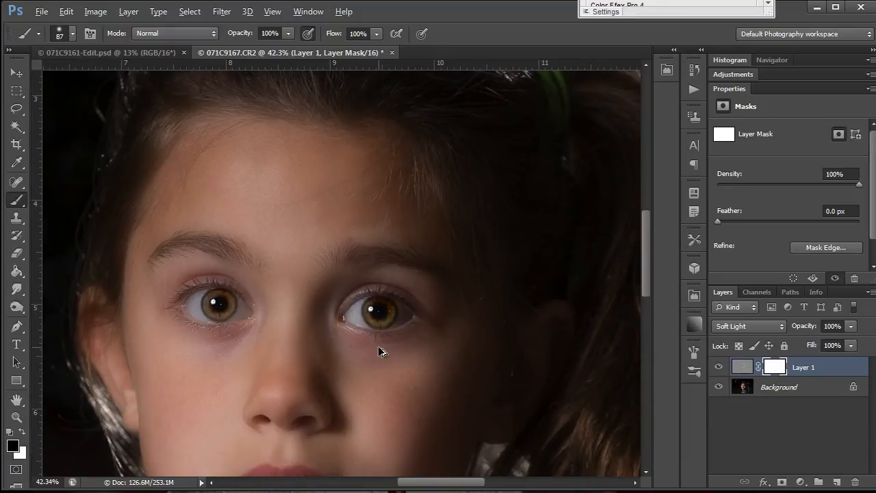
left_click_drag(379, 347, 396, 347)
key("ctrl+z")
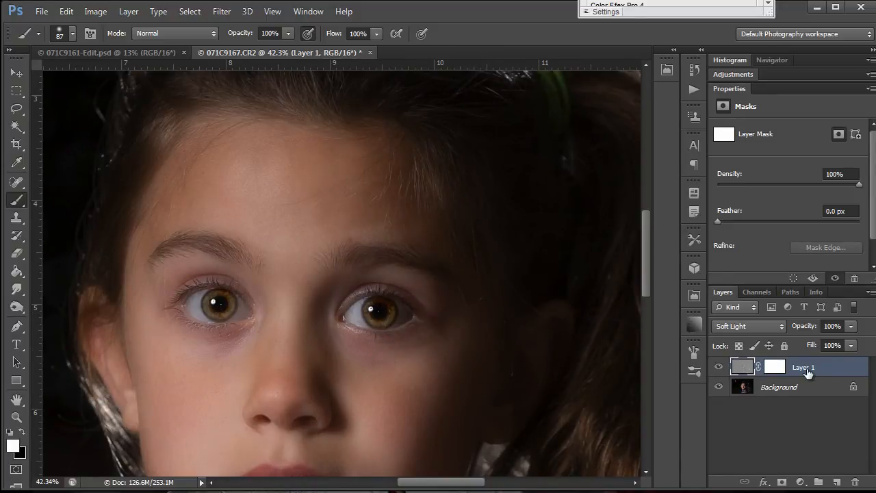
Step: Paint black on Layer 1's mask over the shadowed-side eye and its eyebrow with the 87-pixel brush
left_click(775, 367)
key("x")
key("z")
left_click_drag(413, 341, 449, 338)
key("b")
mouse_move(349, 297)
left_mouse_down()
mouse_move(327, 284)
mouse_move(377, 293)
mouse_move(313, 300)
mouse_move(299, 289)
mouse_move(341, 267)
mouse_move(374, 270)
mouse_move(399, 286)
mouse_move(390, 307)
mouse_move(332, 315)
mouse_move(314, 307)
mouse_move(385, 319)
mouse_move(388, 275)
mouse_move(349, 263)
left_mouse_up()
mouse_move(374, 193)
left_mouse_down()
mouse_move(296, 176)
mouse_move(276, 187)
left_mouse_up()
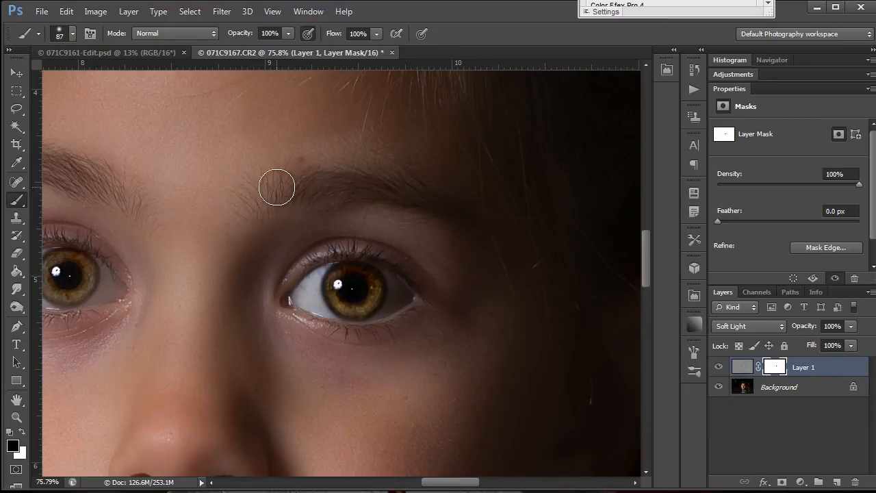
left_click(275, 188)
Step: Paint black on the mask over the eye and eyebrow on the lit side of the face
left_click_drag(137, 283, 461, 264)
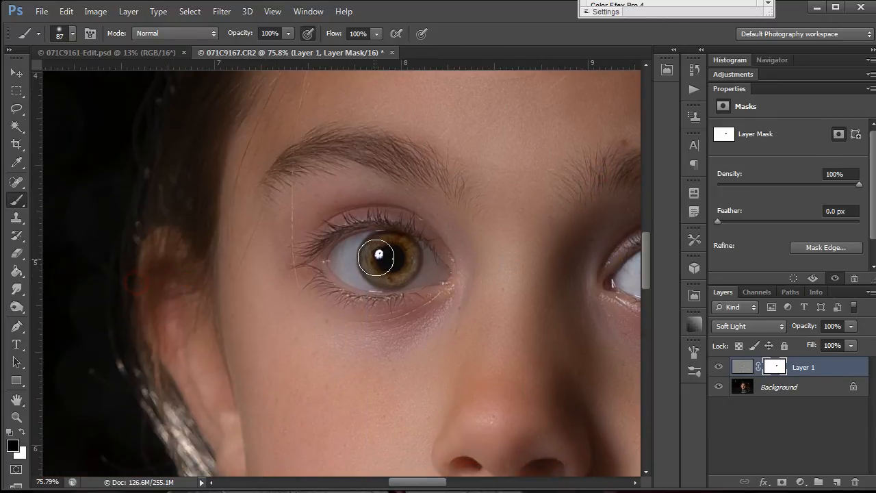
mouse_move(376, 257)
left_mouse_down()
mouse_move(403, 266)
mouse_move(413, 249)
mouse_move(353, 278)
mouse_move(358, 235)
mouse_move(387, 236)
mouse_move(334, 274)
mouse_move(418, 287)
mouse_move(426, 246)
mouse_move(343, 260)
mouse_move(260, 259)
mouse_move(261, 234)
left_mouse_up()
left_click(442, 167)
Step: Paint black on the mask over both nostrils with a 26-pixel brush, and reduce the brush to 13 pixels
left_click_drag(338, 404, 344, 288)
right_click(345, 361, "alt")
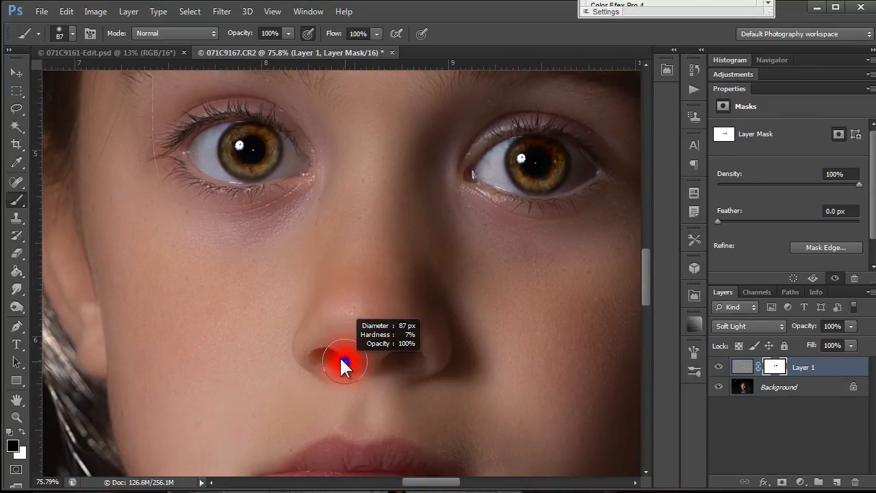
mouse_move(341, 357)
left_mouse_down()
mouse_move(313, 352)
mouse_move(389, 362)
mouse_move(400, 350)
mouse_move(424, 351)
mouse_move(406, 373)
left_mouse_up()
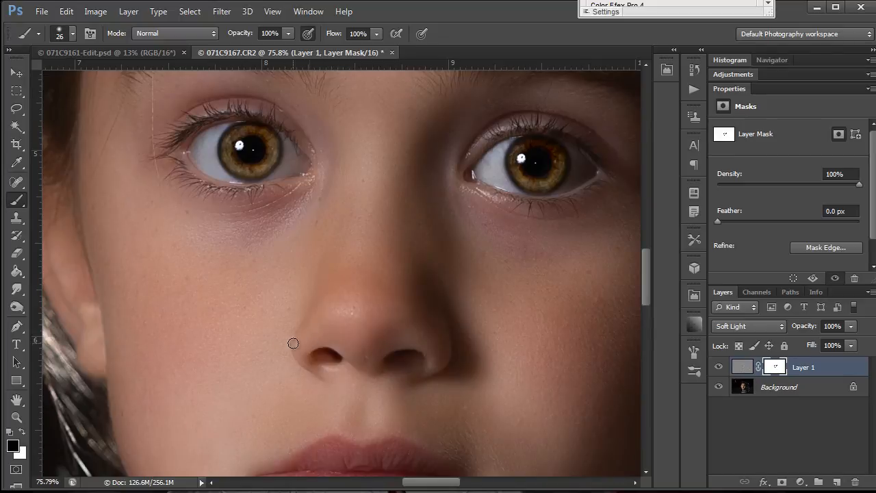
left_click_drag(316, 352, 307, 344)
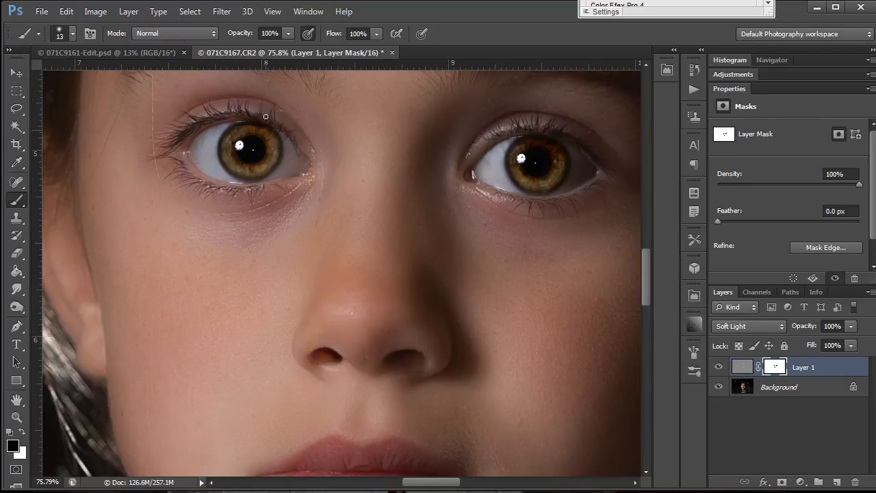
Step: Set the brush to 34% opacity and 69 pixels, and paint softly on the mask around the edges of the nose
left_click(289, 34)
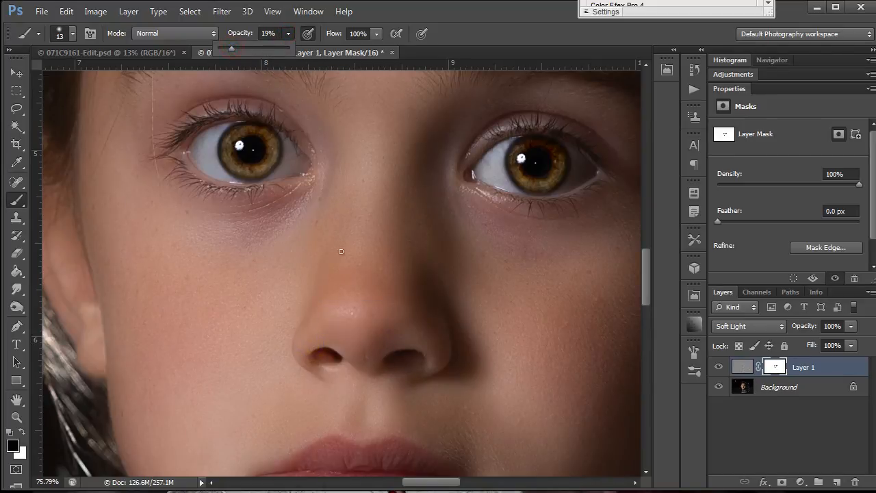
mouse_move(311, 318)
left_mouse_down()
mouse_move(312, 327)
mouse_move(346, 321)
mouse_move(322, 325)
mouse_move(326, 315)
mouse_move(397, 312)
mouse_move(383, 314)
mouse_move(439, 353)
mouse_move(444, 335)
left_mouse_up()
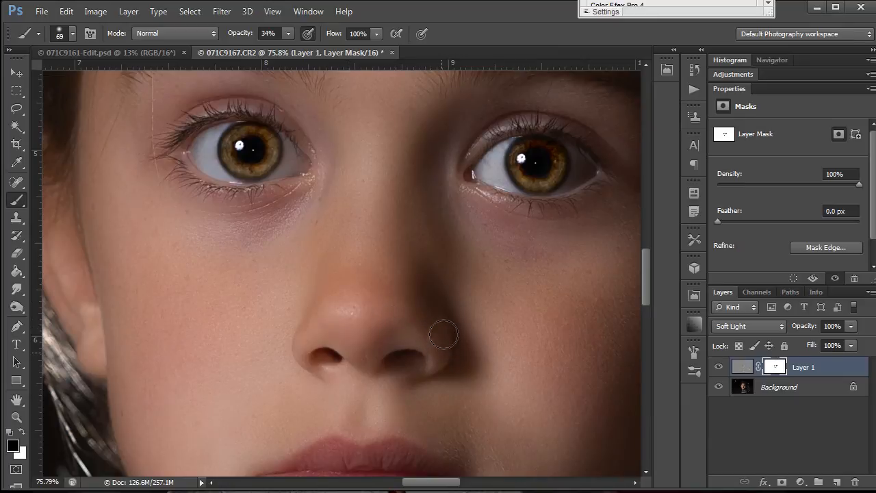
mouse_move(311, 317)
left_mouse_down()
mouse_move(310, 351)
mouse_move(339, 379)
left_mouse_up()
left_click_drag(422, 370, 397, 372)
key("space")
left_click_drag(356, 443, 356, 442)
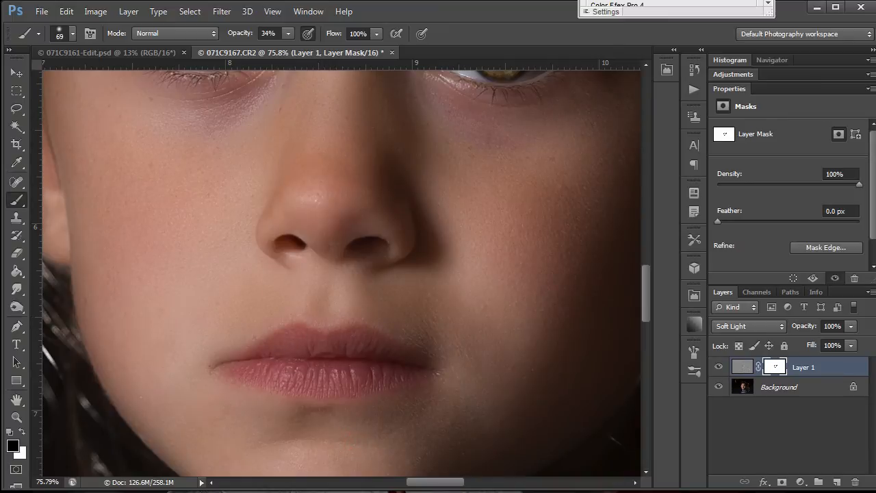
Step: Set the brush to 100% opacity and paint black on Layer 1's mask over the lips
left_click(290, 33)
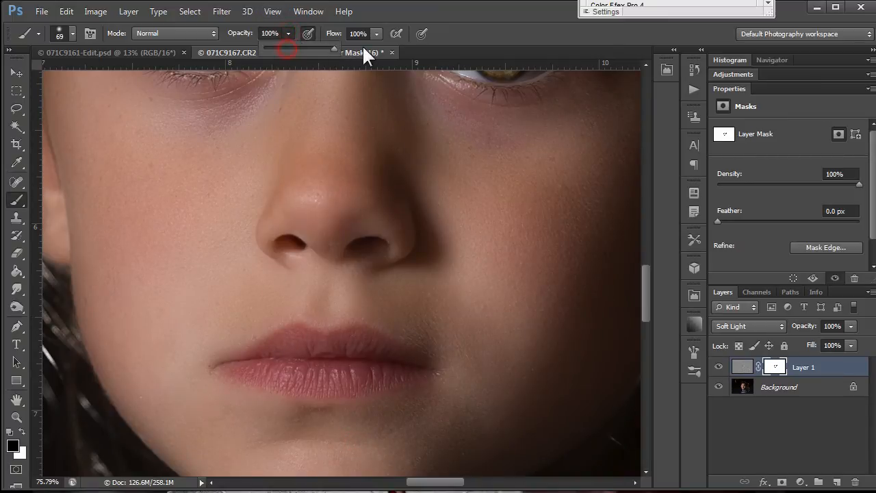
left_click(290, 363)
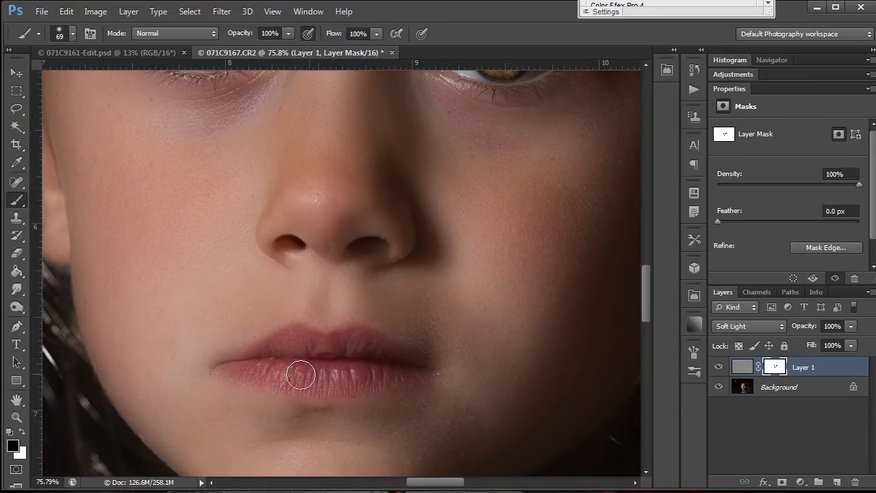
left_click_drag(378, 371, 295, 415)
Step: Enlarge the brush to 2694 pixels and paint black on the mask over the background beside and above the girl
left_click_drag(346, 325, 329, 431)
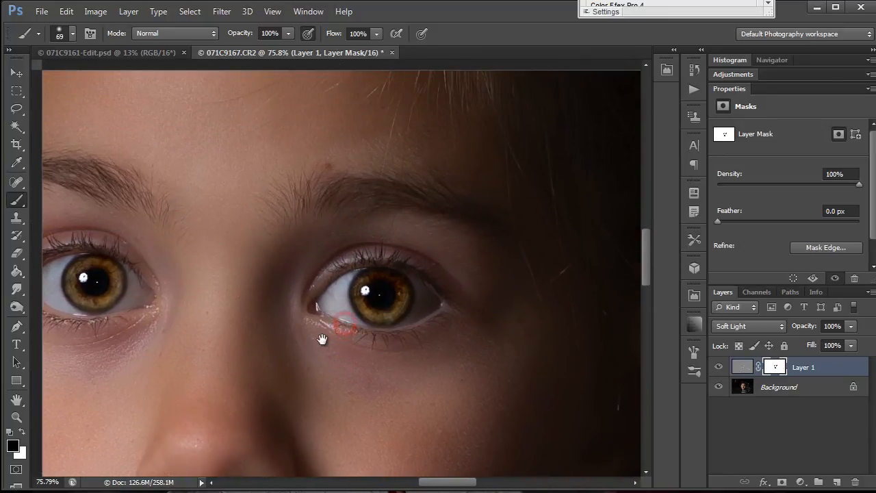
left_click_drag(322, 339, 398, 318)
key("z")
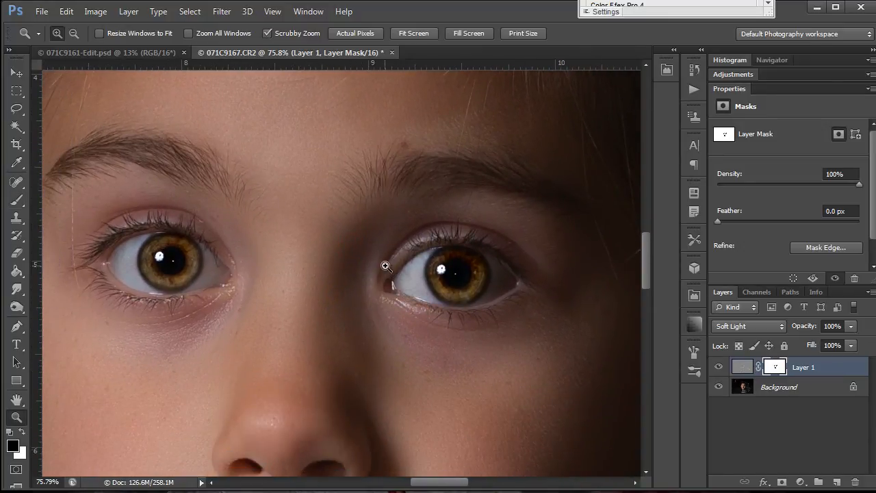
left_click_drag(386, 265, 322, 268)
key("b")
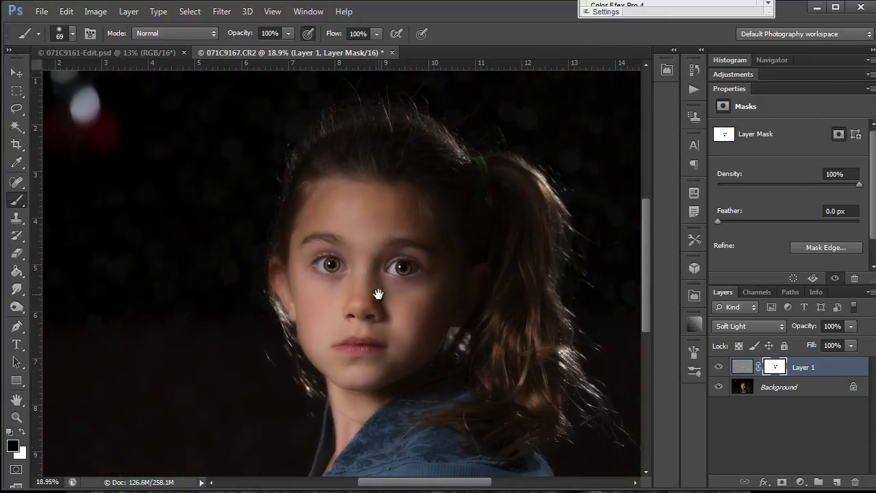
mouse_move(378, 295)
left_mouse_down()
mouse_move(346, 304)
mouse_move(403, 293)
left_mouse_up()
key("z")
left_click_drag(353, 321, 324, 320)
key("b")
left_click_drag(184, 353, 277, 334)
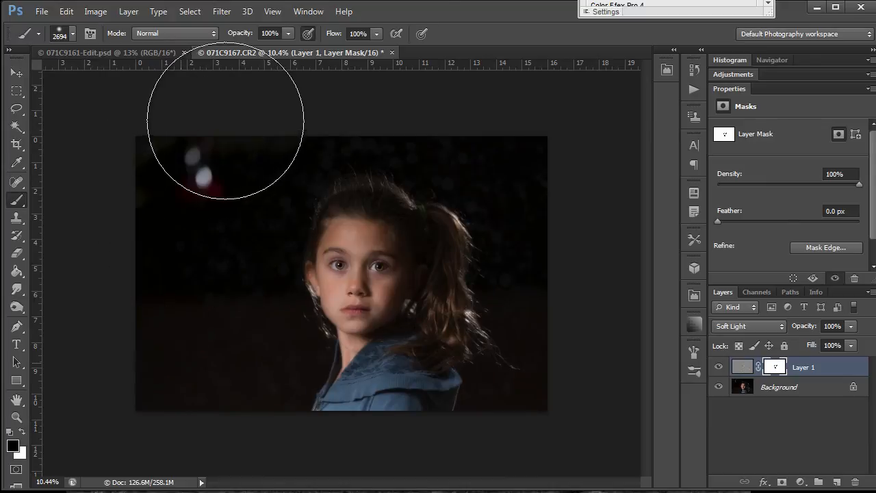
mouse_move(204, 206)
left_mouse_down()
mouse_move(204, 268)
mouse_move(550, 167)
mouse_move(541, 165)
left_mouse_up()
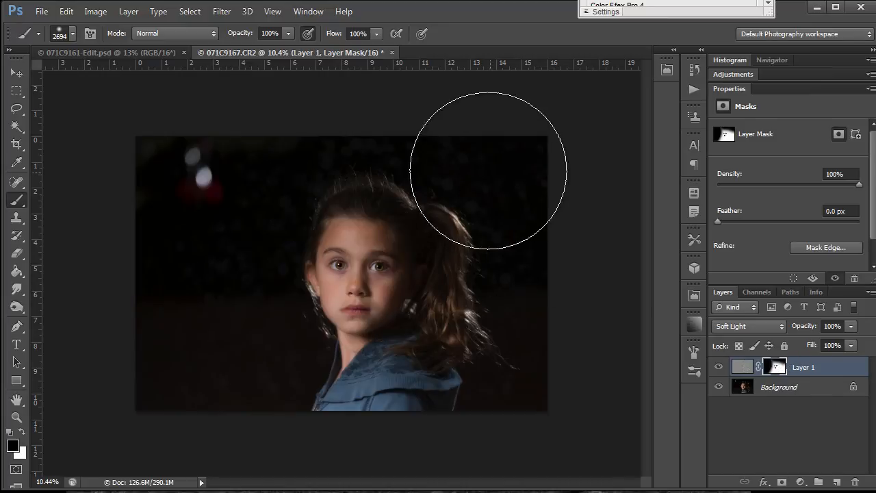
Step: Paint black on the mask over the remaining background, ponytail and jacket, leaving the face and neck unpainted
left_click(458, 137)
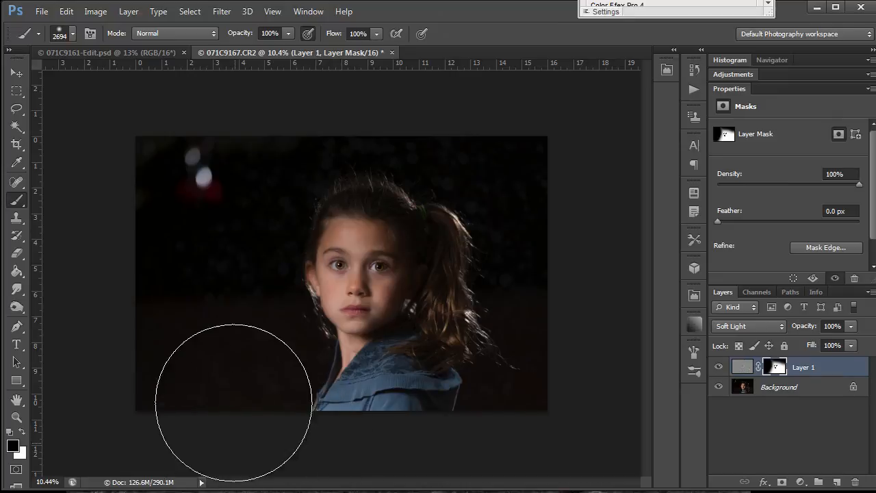
mouse_move(246, 344)
left_mouse_down()
mouse_move(227, 290)
mouse_move(227, 241)
mouse_move(244, 199)
mouse_move(249, 206)
left_mouse_up()
mouse_move(460, 421)
left_mouse_down()
mouse_move(513, 422)
mouse_move(546, 373)
left_mouse_up()
left_click_drag(465, 149, 323, 143)
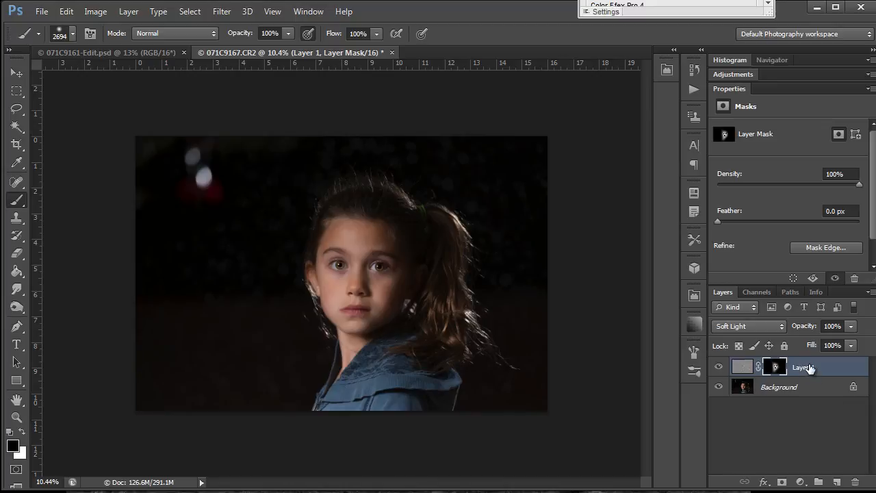
Step: Display the mask alone, paint black over its leftover grey patches along the upper edge and lower-left corner, and return to the image
left_click(777, 369, "alt")
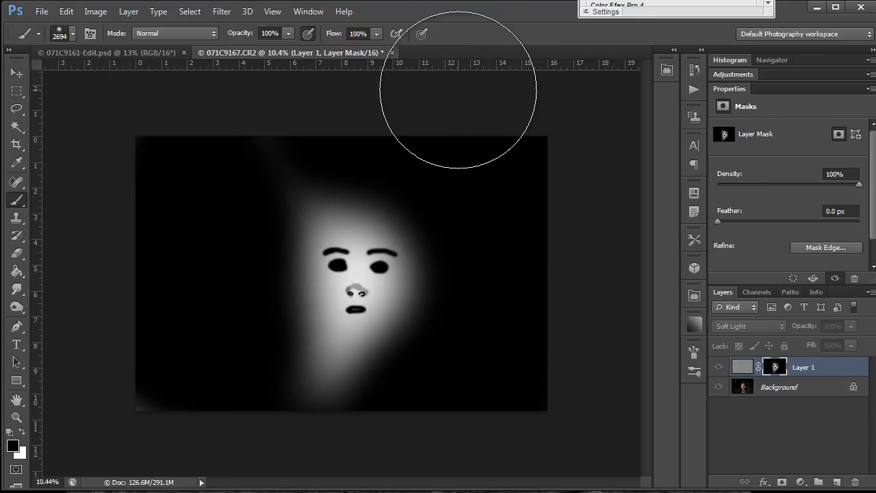
mouse_move(406, 100)
left_mouse_down()
mouse_move(179, 143)
mouse_move(302, 121)
mouse_move(218, 140)
left_mouse_up()
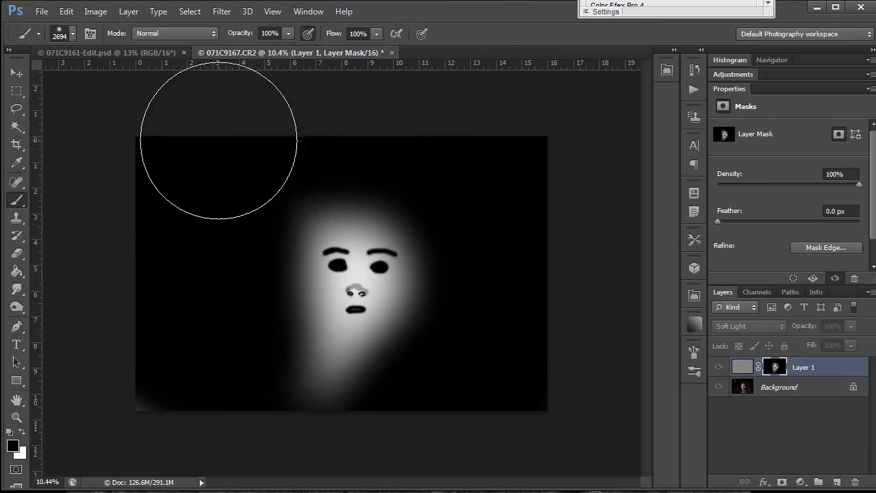
mouse_move(176, 378)
left_mouse_down()
mouse_move(183, 435)
mouse_move(152, 438)
mouse_move(148, 397)
left_mouse_up()
left_click_drag(152, 170, 163, 156)
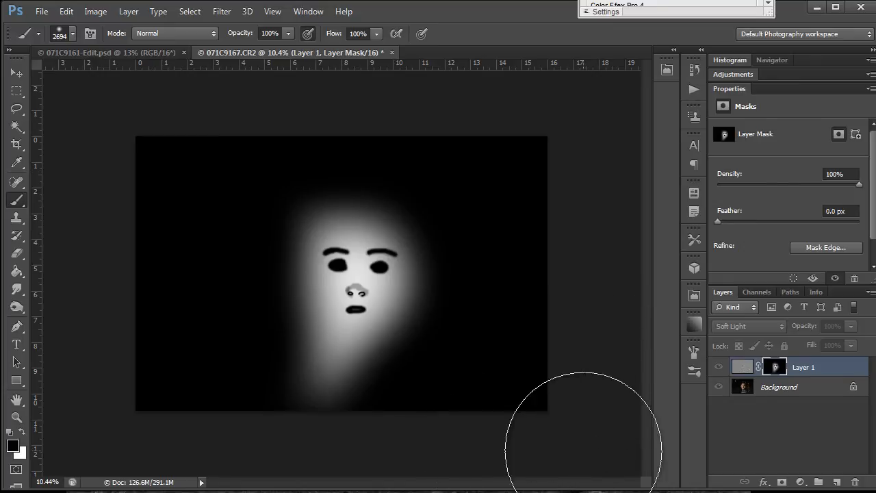
left_click(781, 369, "alt")
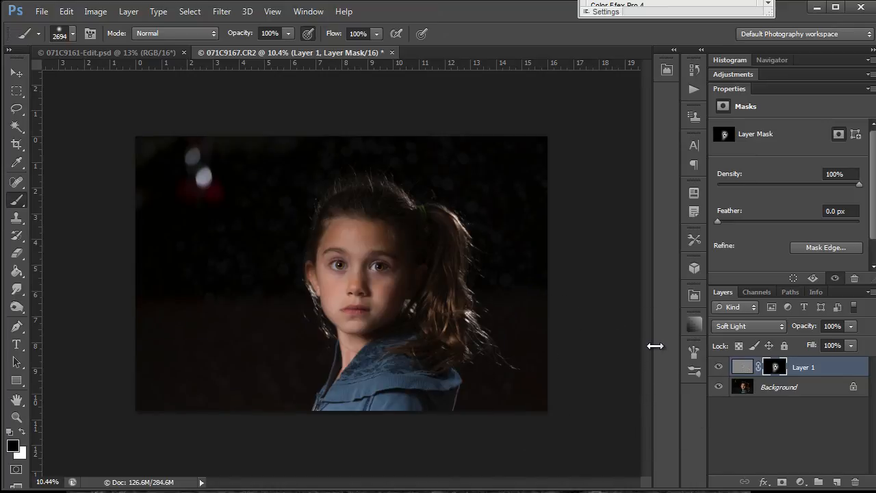
Step: Examine the face up close with Layer 1 hidden and shown to compare the skin before and after smoothing
key("z")
mouse_move(349, 302)
left_mouse_down()
mouse_move(445, 301)
mouse_move(407, 300)
left_mouse_up()
key("b")
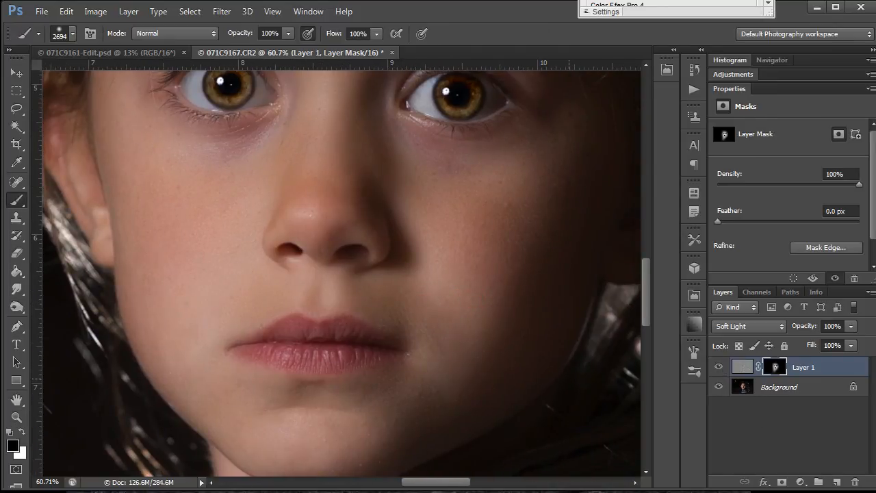
key("v")
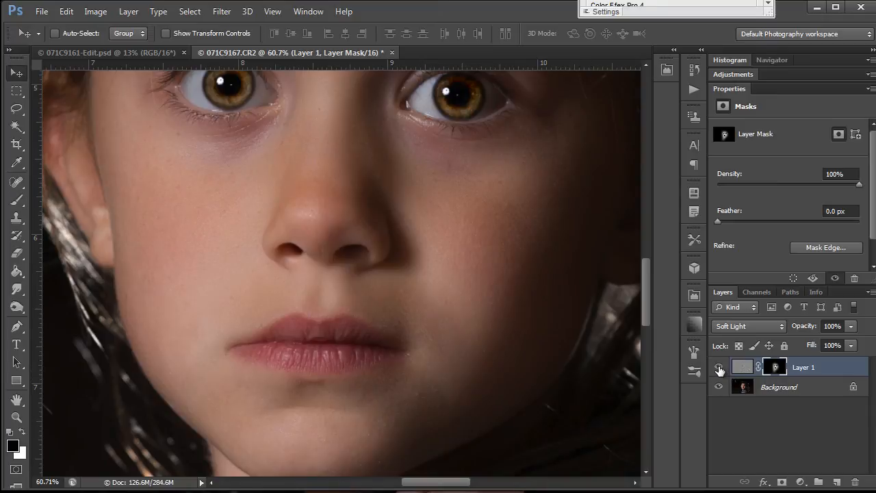
left_click(718, 369)
left_click(718, 369)
left_click(717, 369)
left_click(717, 369)
left_click(718, 369)
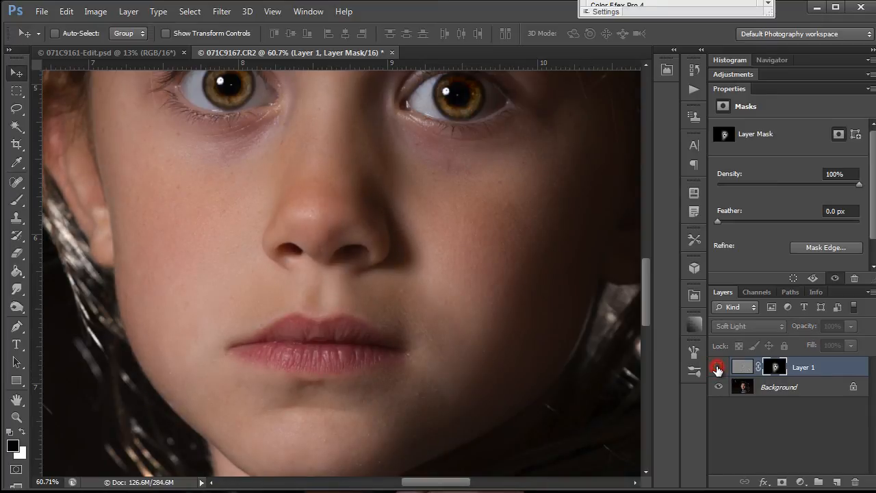
left_click(717, 369)
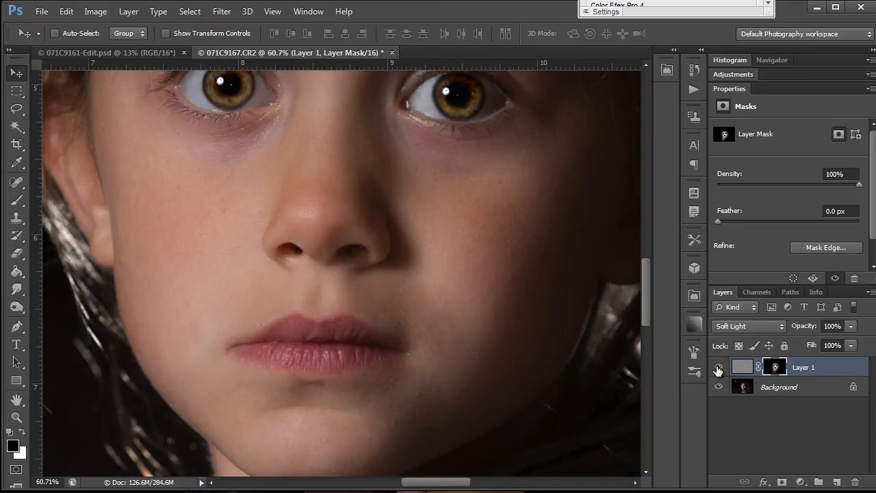